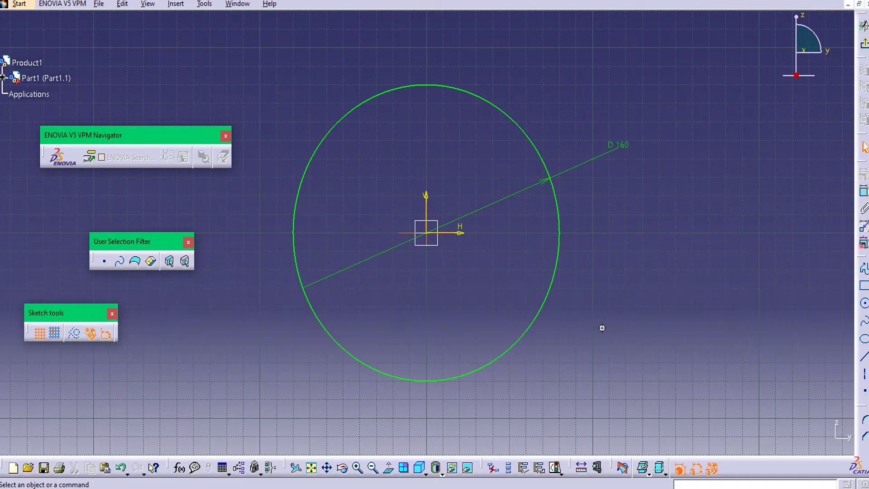
Sketch a circle about 74 mm in diameter, centred on the upper-right arc of the 160 mm circle
{"action": "mouse_move", "coordinate": [602, 327]}
{"action": "middle_mouse_down"}
{"action": "mouse_move", "coordinate": [601, 395]}
{"action": "mouse_move", "coordinate": [537, 294]}
{"action": "mouse_move", "coordinate": [544, 332]}
{"action": "middle_mouse_up"}
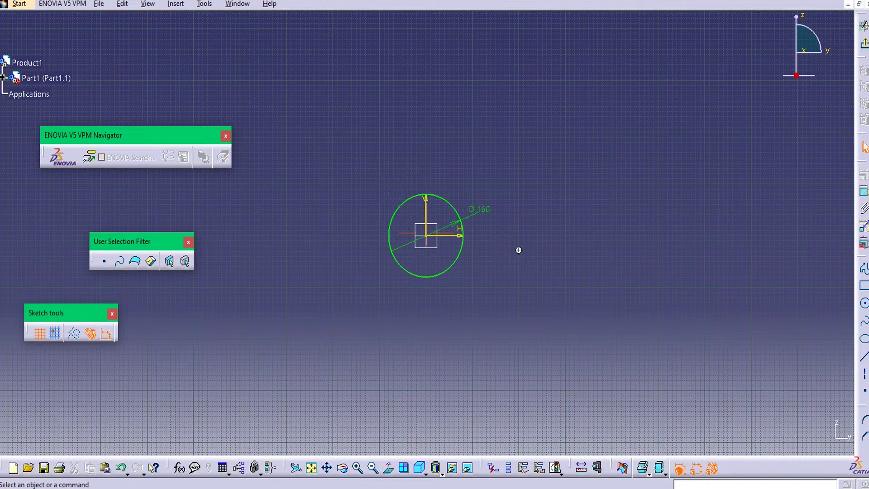
{"action": "middle_click_drag", "start_coordinate": [519, 249], "coordinate": [520, 287]}
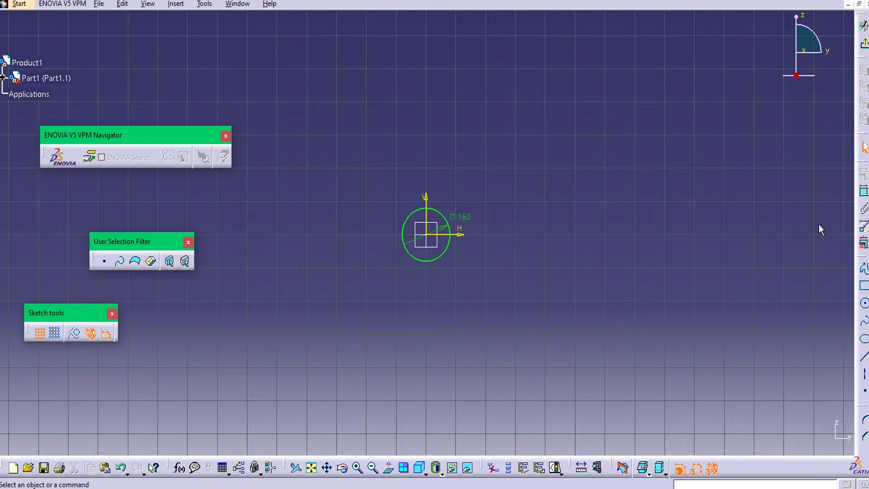
{"action": "left_click", "coordinate": [864, 302]}
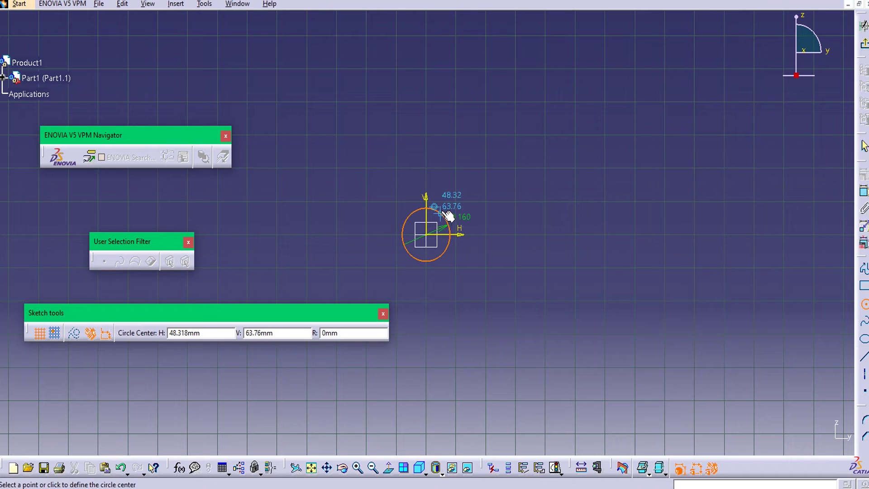
{"action": "left_click", "coordinate": [441, 213]}
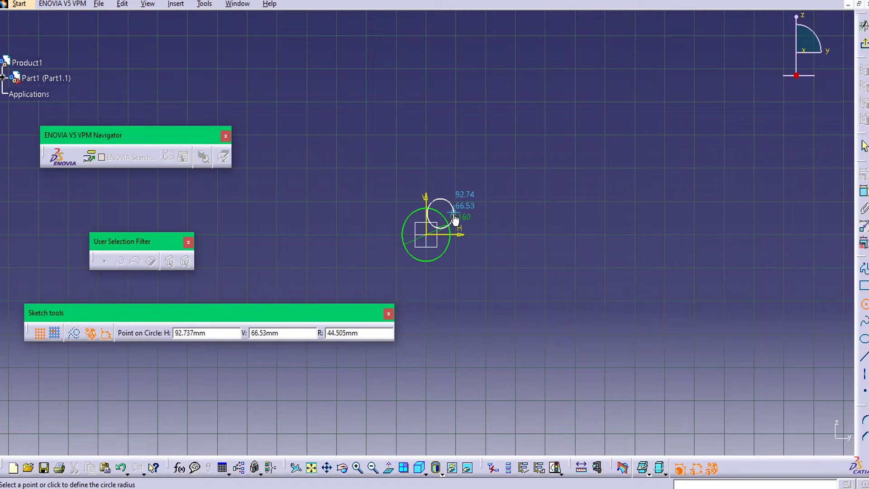
{"action": "left_click", "coordinate": [453, 219]}
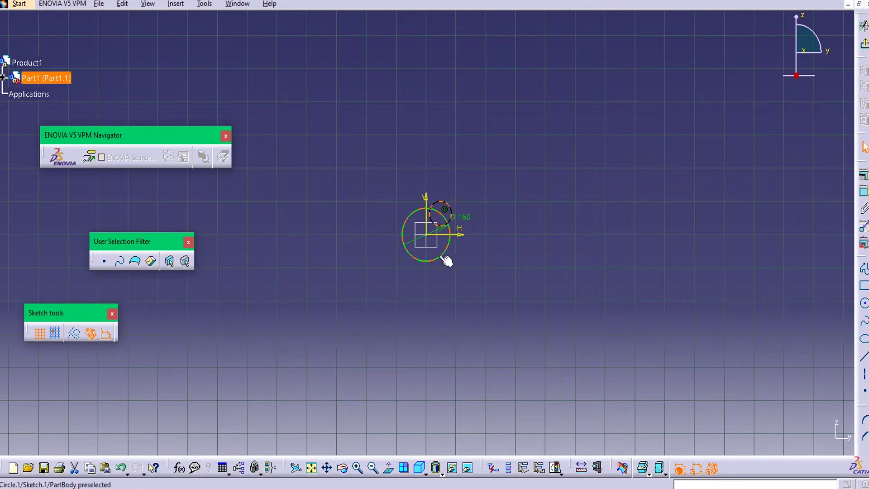
{"action": "left_click", "coordinate": [537, 297]}
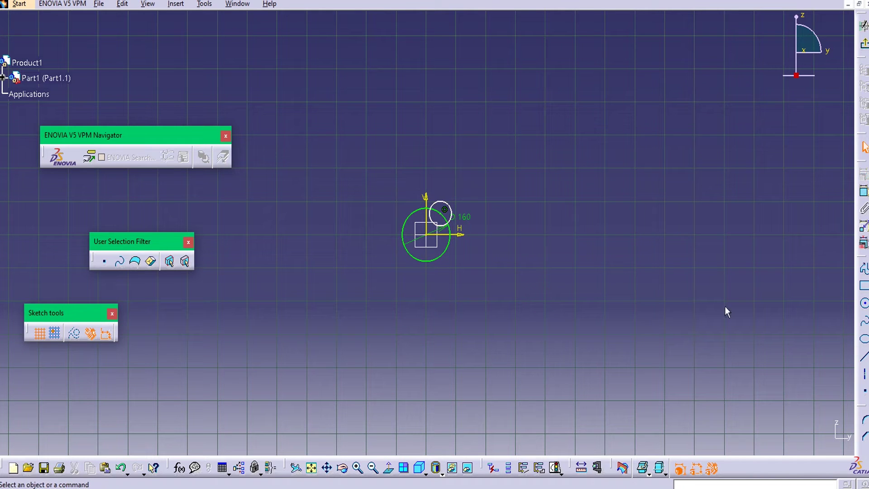
Sketch a circle about 70 mm in diameter, centred on the lower-right arc of the 160 mm circle
{"action": "left_click", "coordinate": [864, 304]}
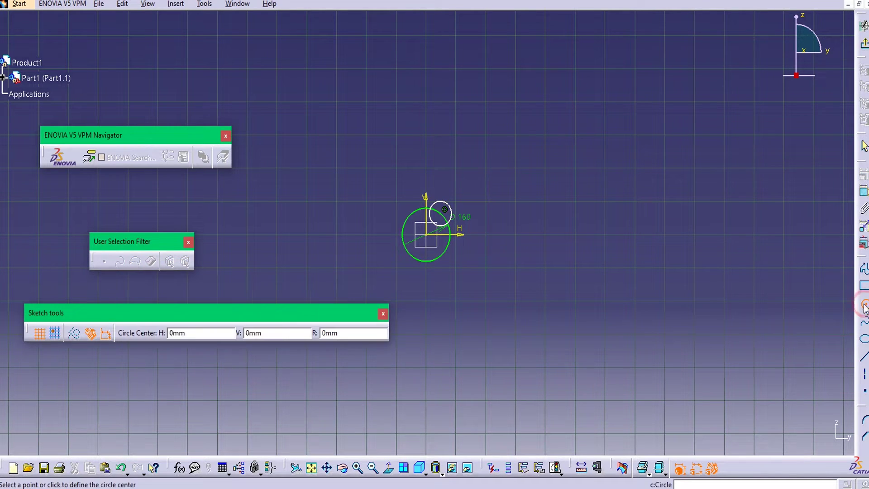
{"action": "left_click", "coordinate": [441, 256]}
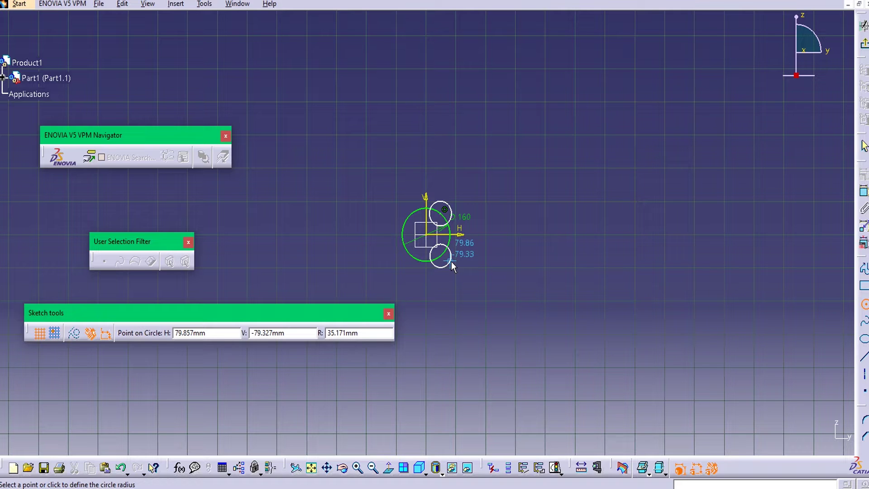
{"action": "left_click", "coordinate": [451, 261]}
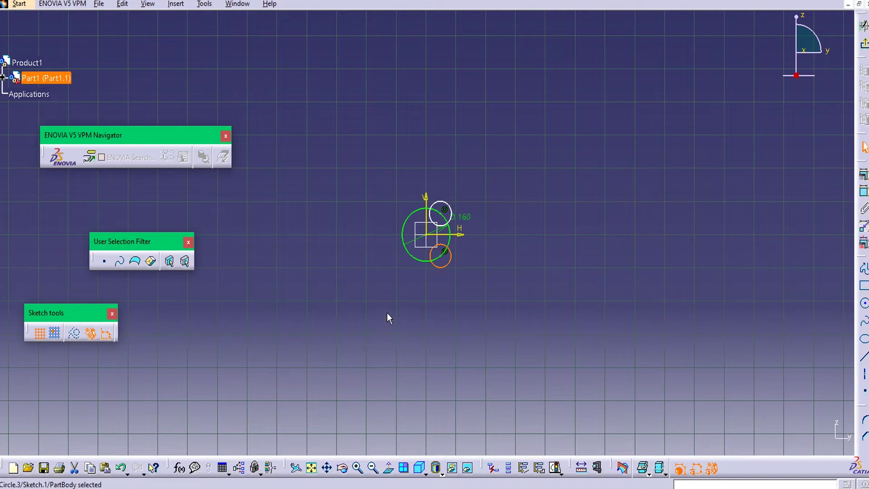
Dimension the upper-right small circle's diameter and set it to 80 mm
{"action": "left_click", "coordinate": [453, 212]}
{"action": "left_click", "coordinate": [864, 192]}
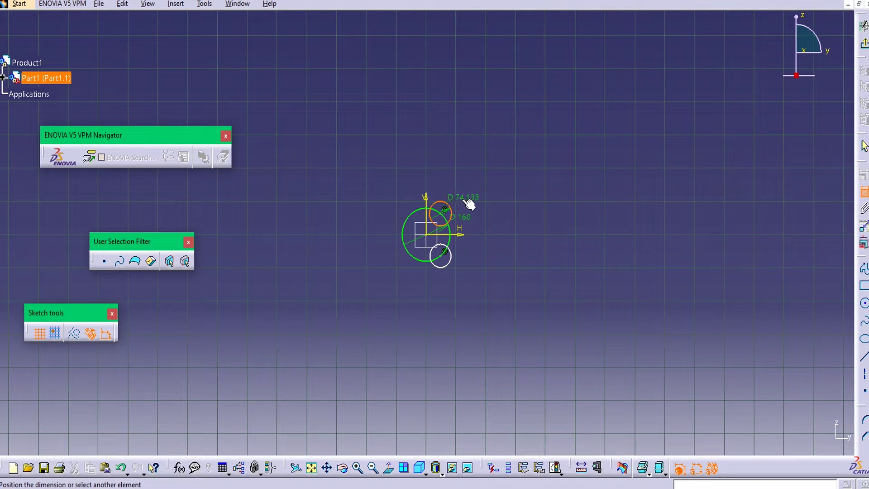
{"action": "left_click", "coordinate": [468, 202]}
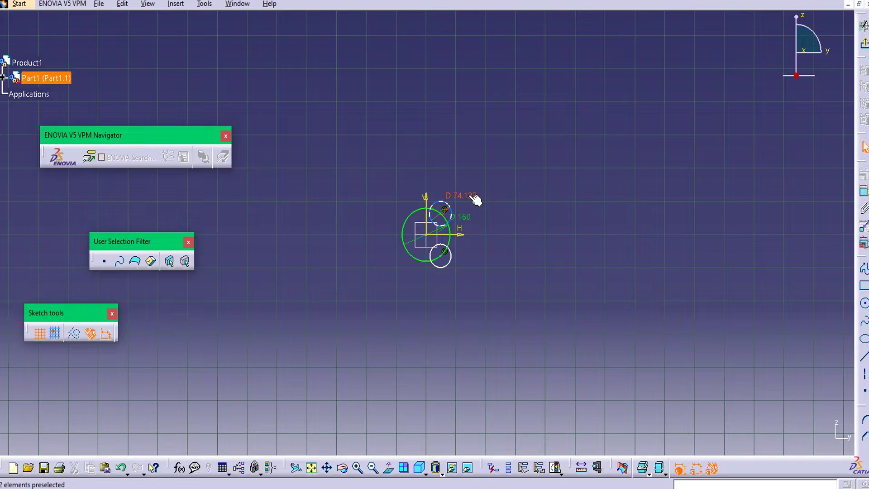
{"action": "double_click", "coordinate": [469, 201]}
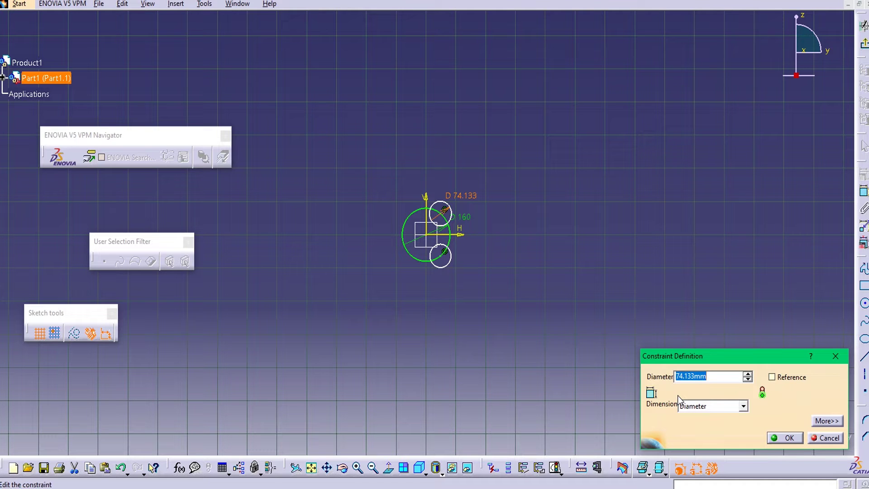
{"action": "type", "text": "80"}
{"action": "key", "text": "Return"}
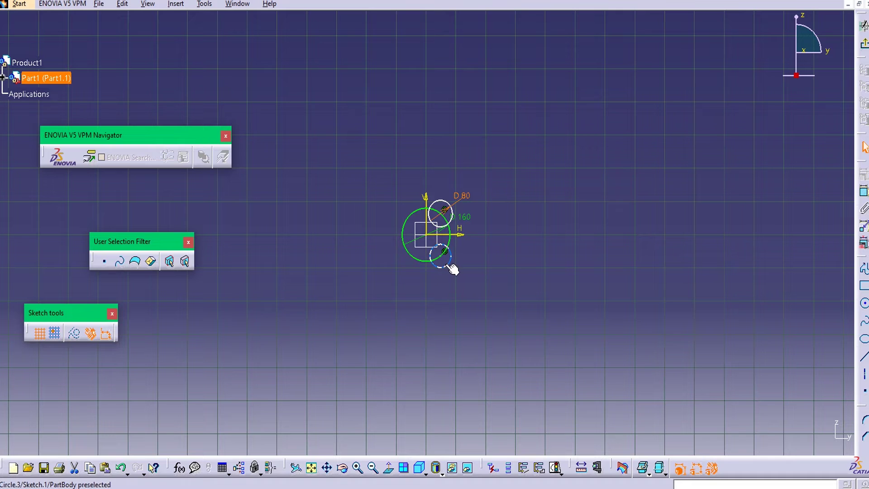
{"action": "left_click", "coordinate": [537, 264]}
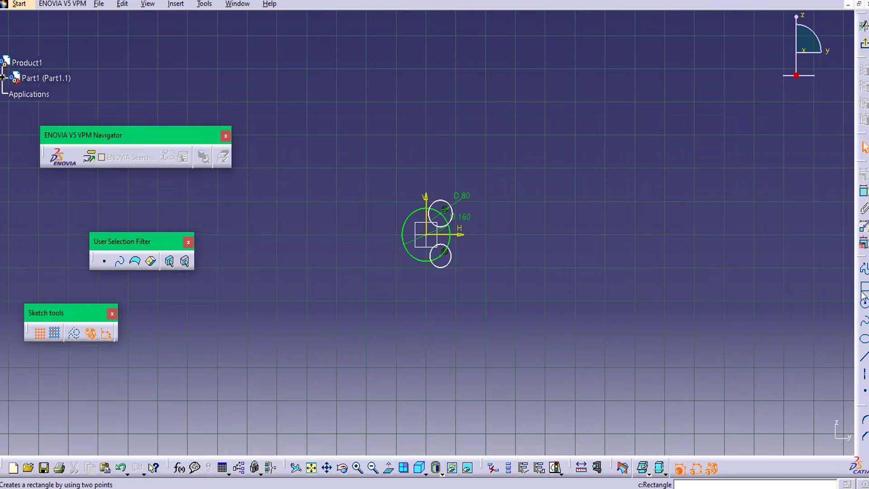
Dimension the lower-right small circle's diameter and set it to 80 mm
{"action": "left_click", "coordinate": [864, 191]}
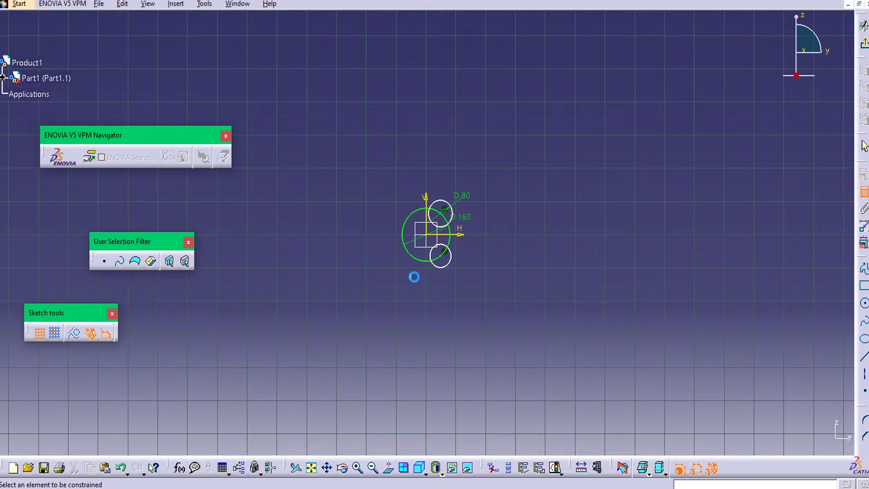
{"action": "left_click", "coordinate": [452, 261]}
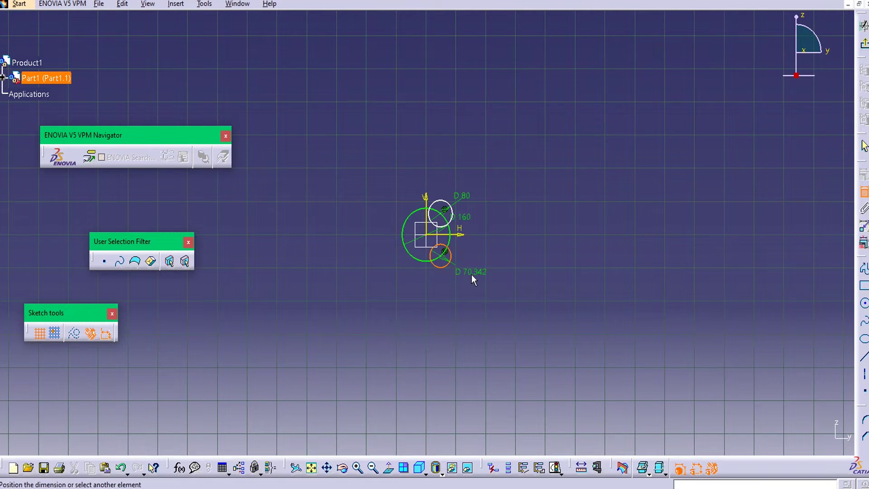
{"action": "left_click", "coordinate": [471, 274]}
{"action": "double_click", "coordinate": [476, 271]}
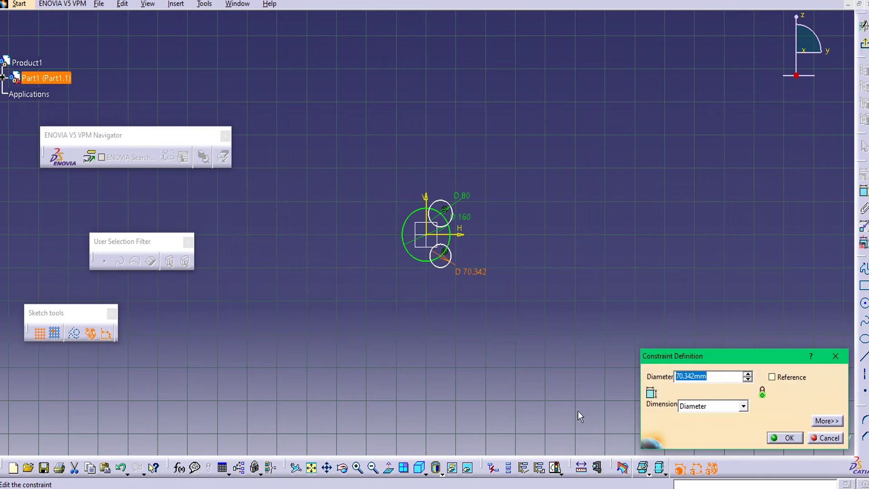
{"action": "type", "text": "80"}
{"action": "key", "text": "Return"}
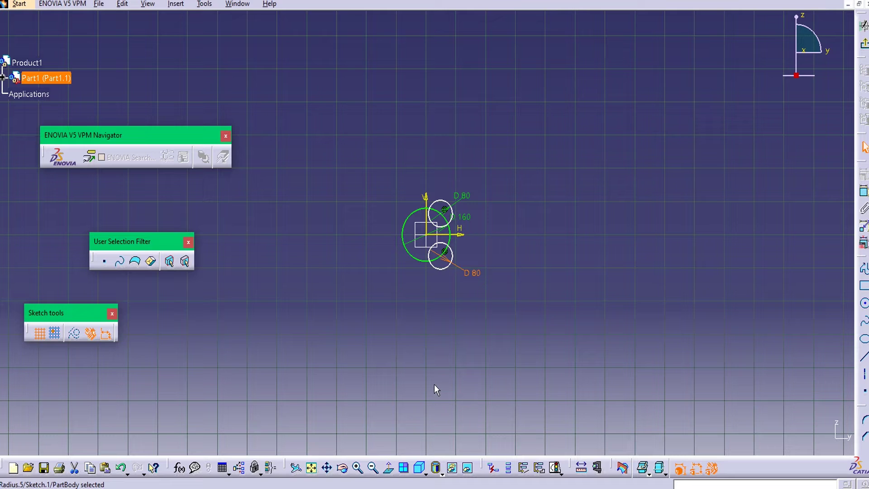
Sketch a circle about 92 mm in diameter, centred where the 160 mm circle crosses the negative horizontal axis
{"action": "left_click", "coordinate": [864, 303]}
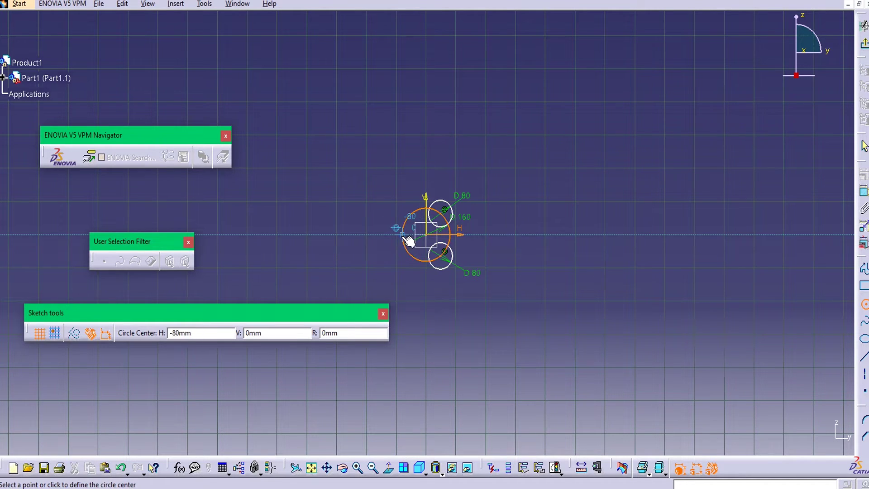
{"action": "left_click", "coordinate": [406, 237]}
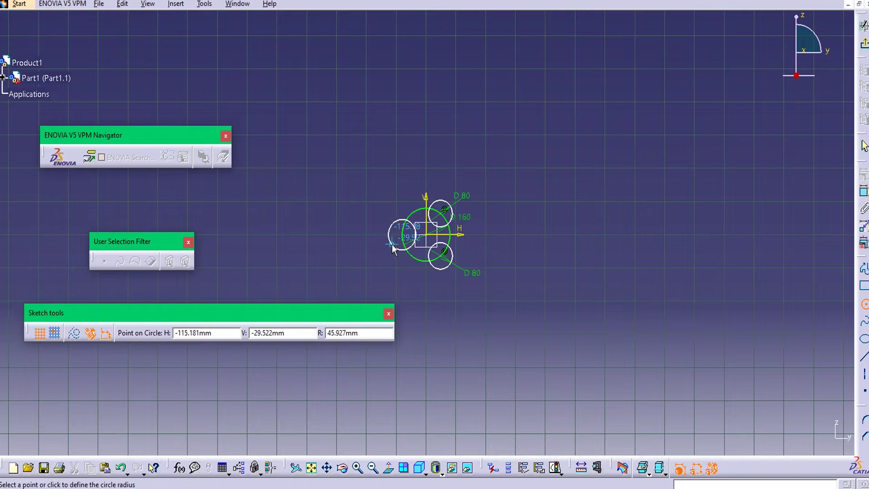
{"action": "left_click", "coordinate": [392, 244]}
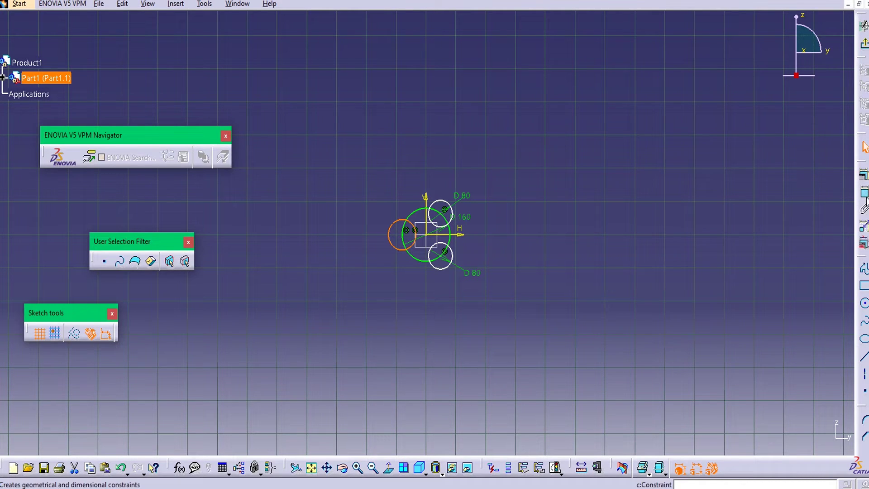
Dimension the diameter of the small circle on the negative horizontal axis and set it to 80 mm
{"action": "left_click", "coordinate": [866, 194]}
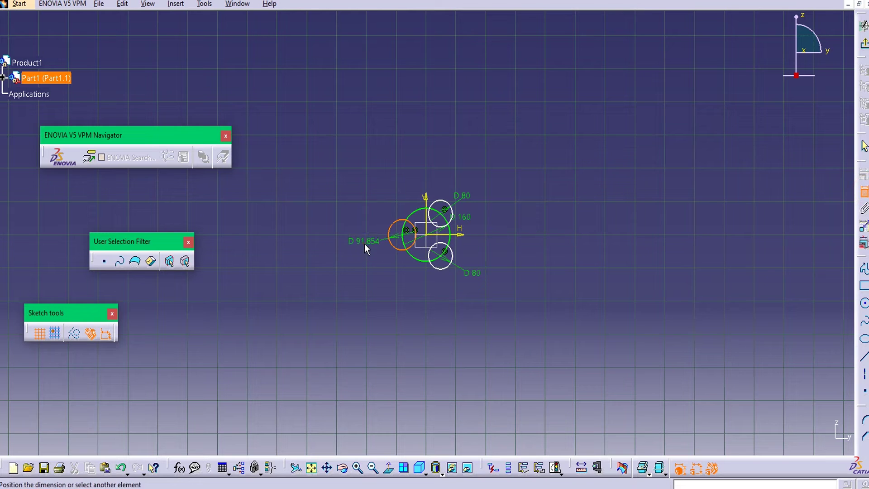
{"action": "left_click", "coordinate": [365, 243]}
{"action": "double_click", "coordinate": [362, 241]}
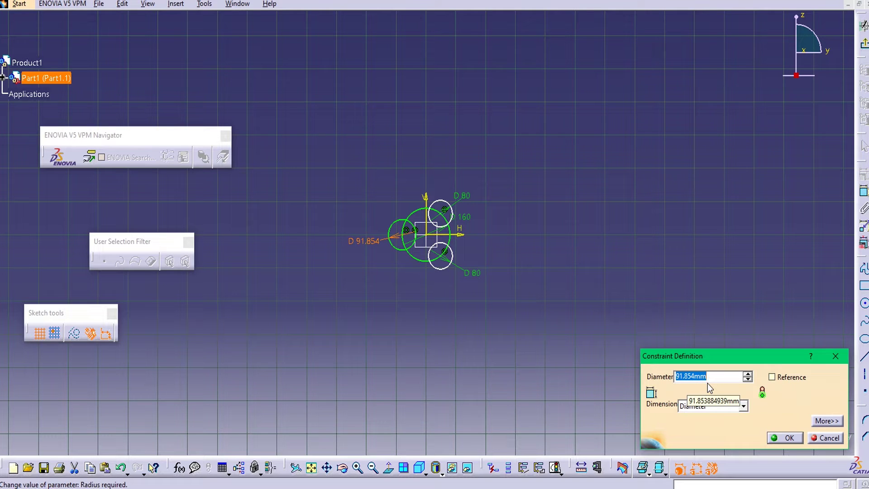
{"action": "type", "text": "80"}
{"action": "left_click", "coordinate": [786, 441]}
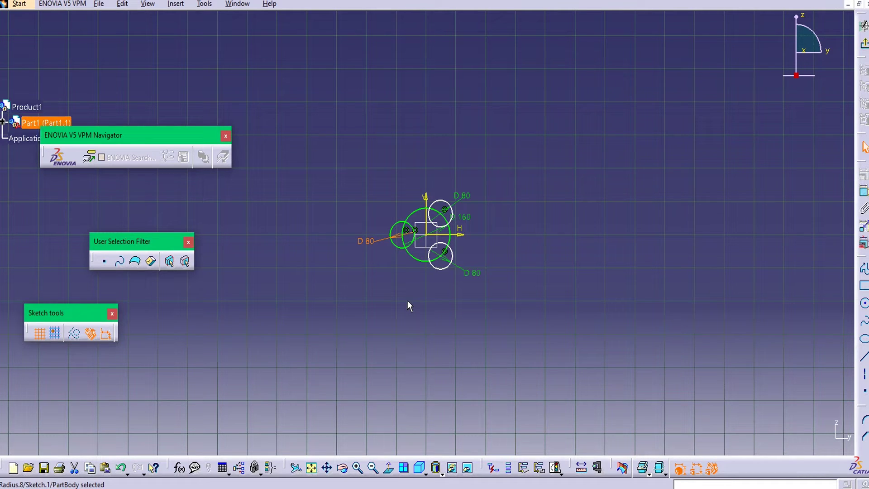
Delete the lower-right small circle together with its diameter dimension
{"action": "middle_click_drag", "start_coordinate": [407, 290], "coordinate": [415, 185]}
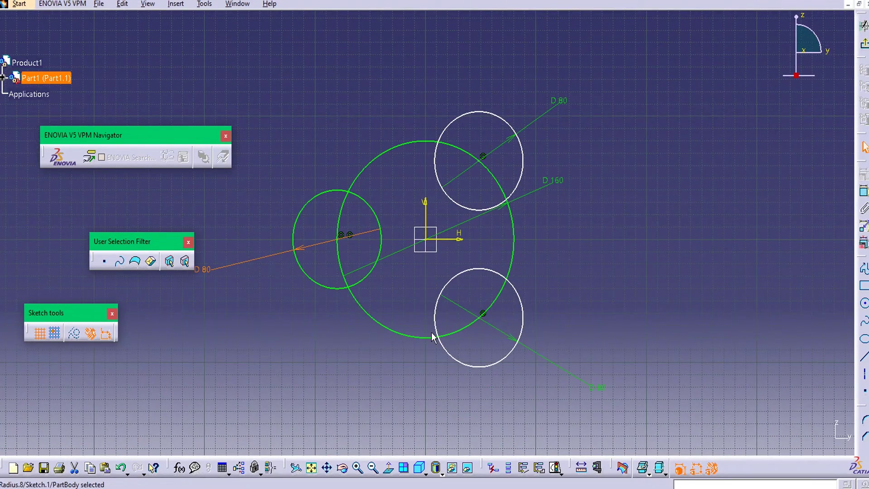
{"action": "left_click", "coordinate": [490, 363]}
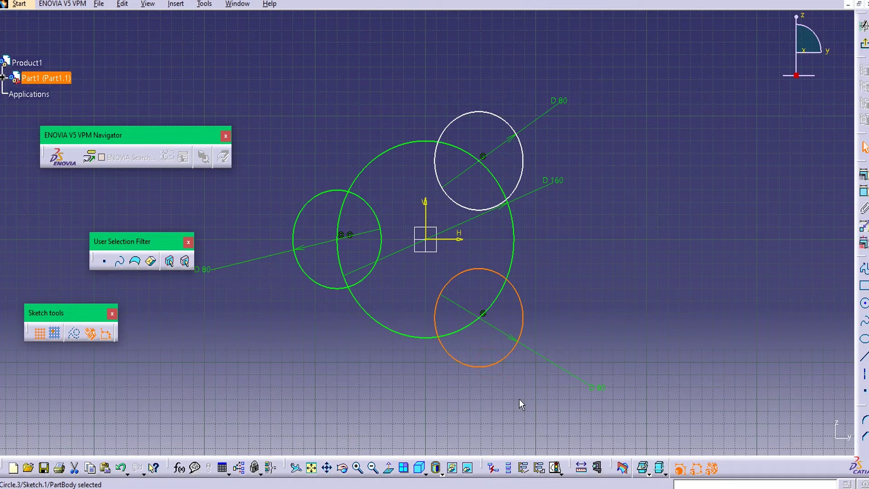
{"action": "key", "text": "Delete"}
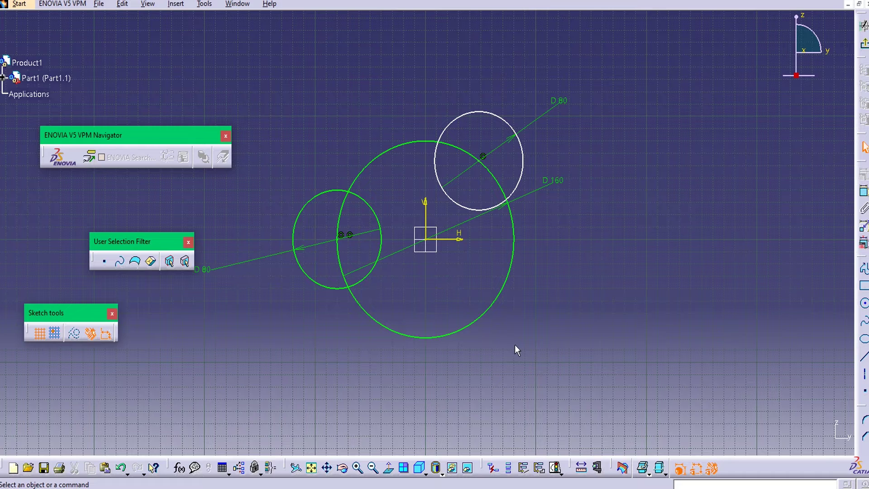
Sketch a replacement circle about 81 mm in diameter, centred on the lower-right arc of the 160 mm circle
{"action": "left_click", "coordinate": [865, 305]}
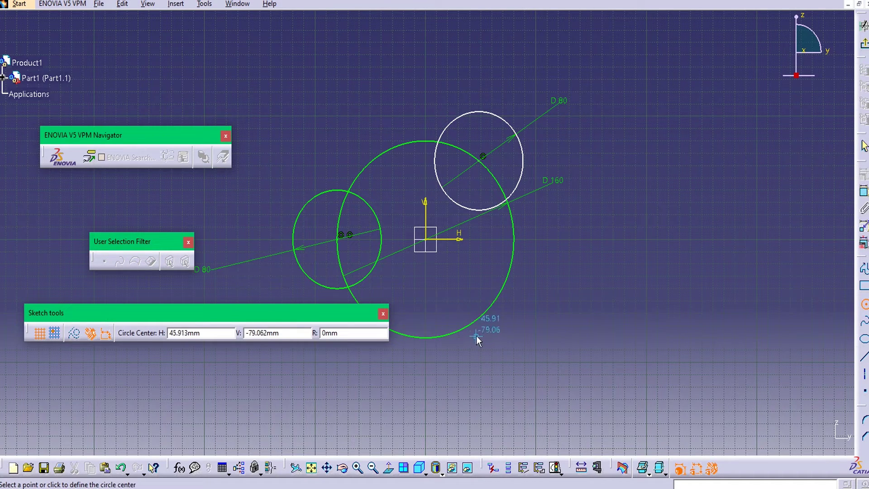
{"action": "left_click", "coordinate": [475, 321]}
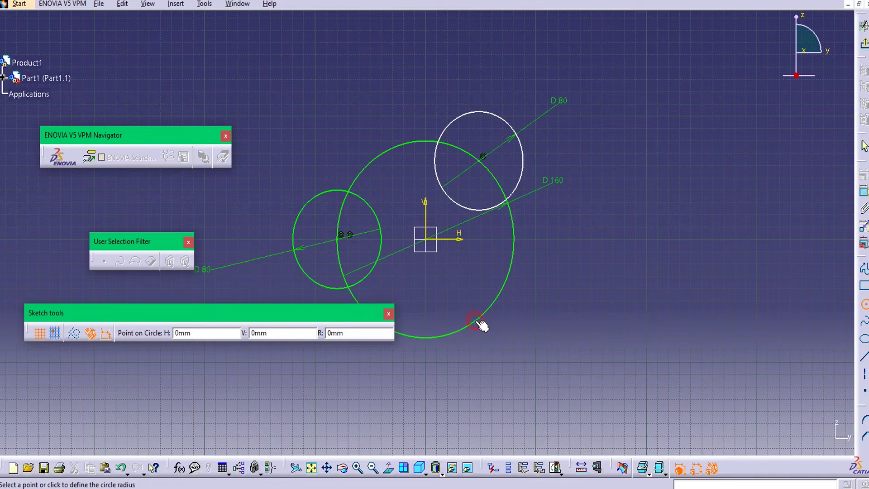
{"action": "left_click", "coordinate": [496, 361]}
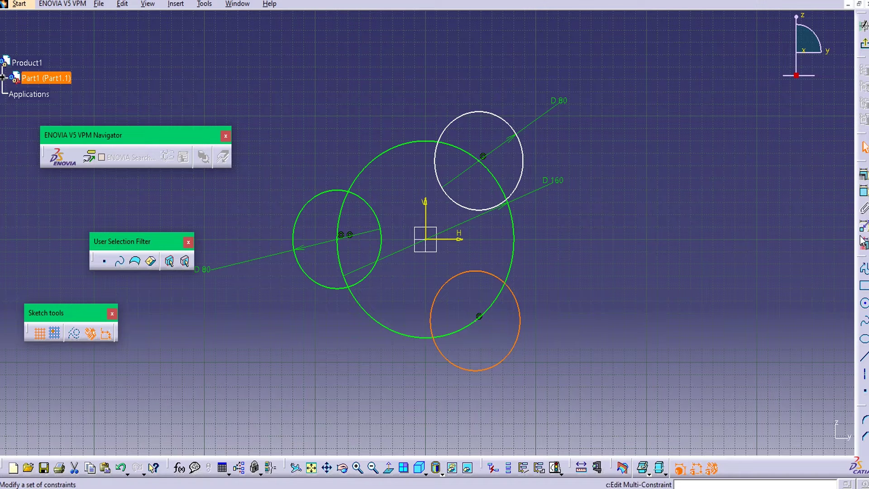
Dimension the replacement lower-right circle's diameter and set it to 80 mm
{"action": "left_click", "coordinate": [864, 225]}
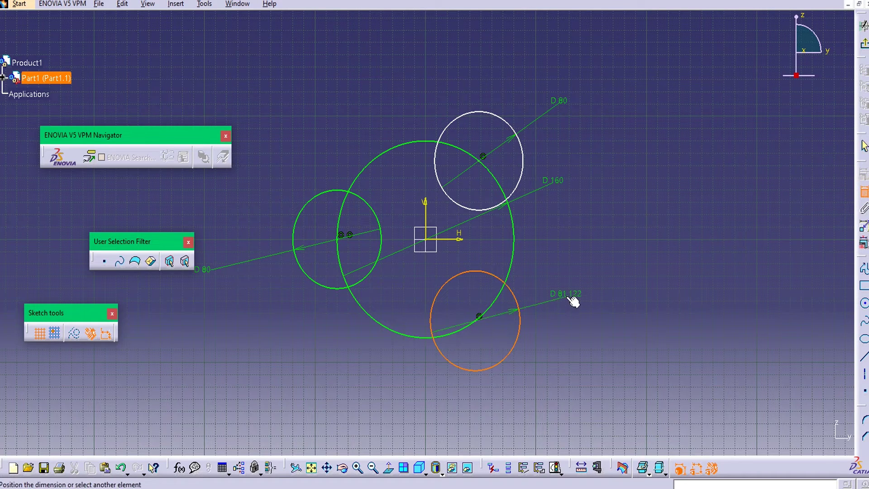
{"action": "left_click", "coordinate": [573, 300]}
{"action": "double_click", "coordinate": [573, 302]}
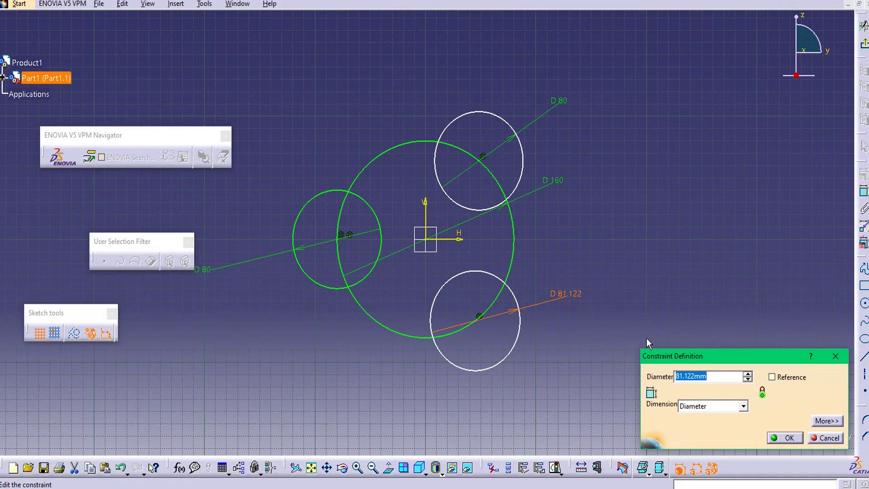
{"action": "type", "text": "80"}
{"action": "key", "text": "Return"}
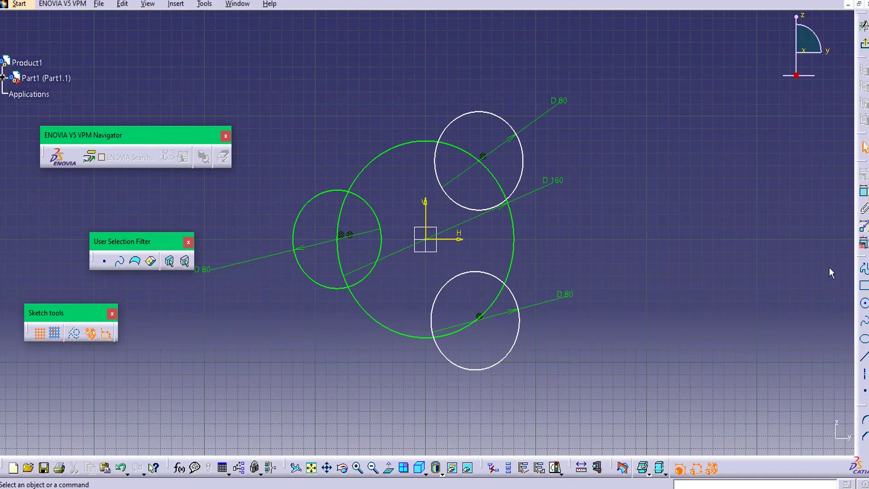
Sketch a single profile line from the origin to the centre of the upper-right small circle
{"action": "left_click", "coordinate": [865, 269]}
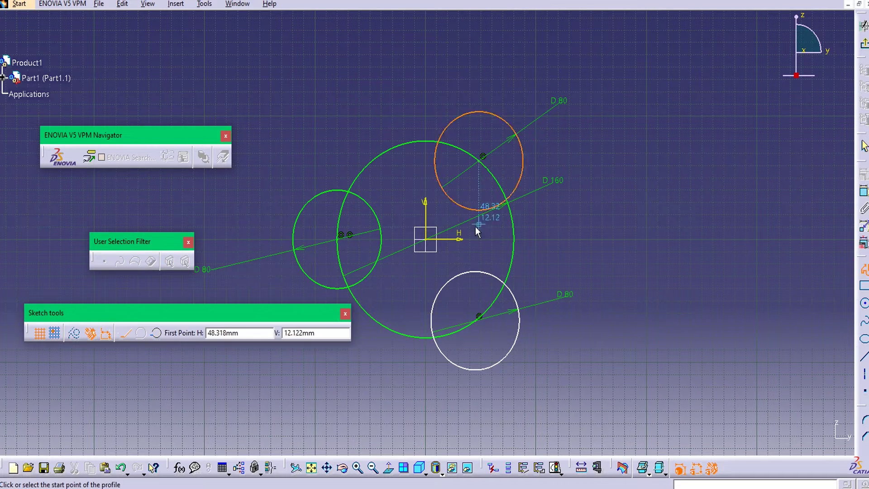
{"action": "left_click", "coordinate": [430, 240]}
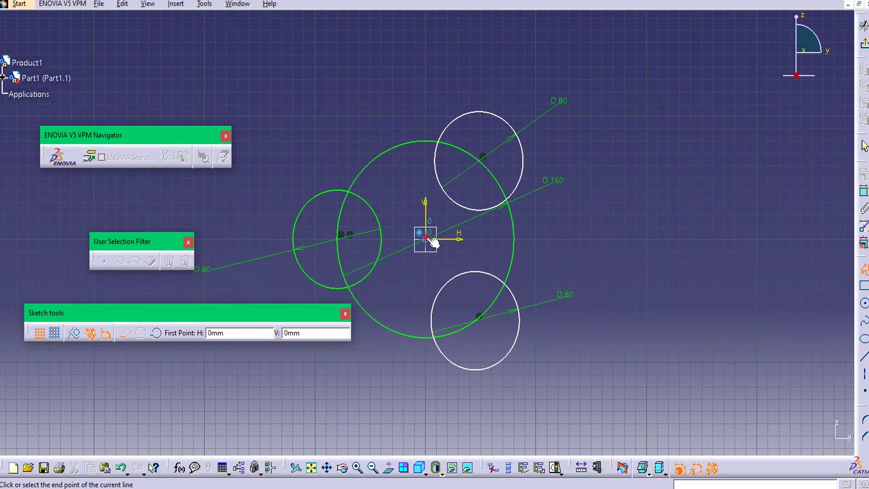
{"action": "left_click", "coordinate": [480, 160]}
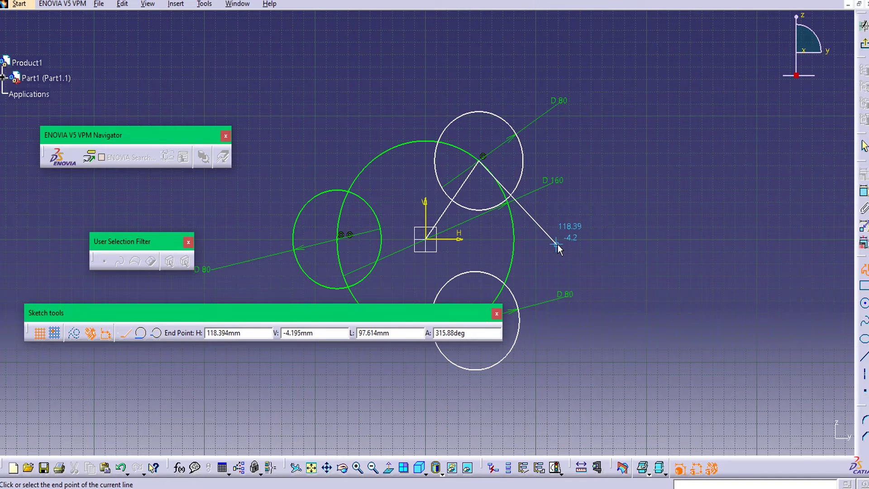
{"action": "key", "text": "Escape"}
{"action": "left_click", "coordinate": [673, 383]}
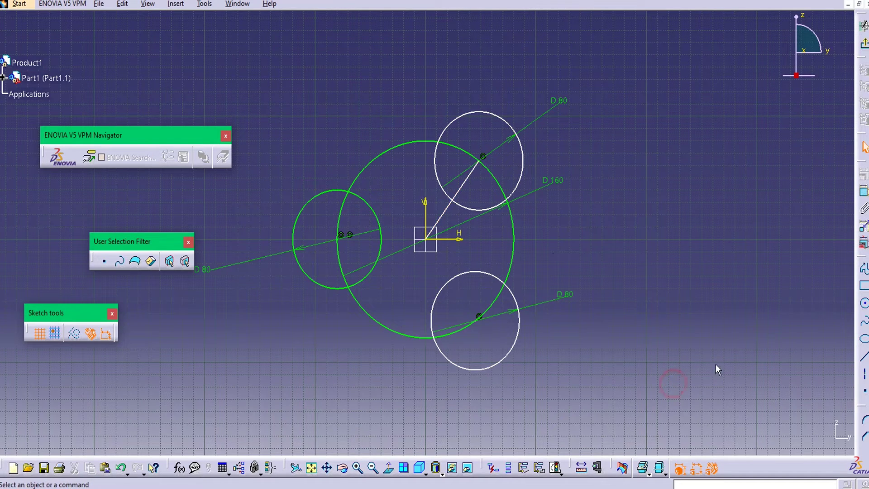
Sketch a profile line from the origin to the centre of the lower-right small circle
{"action": "left_click", "coordinate": [864, 271]}
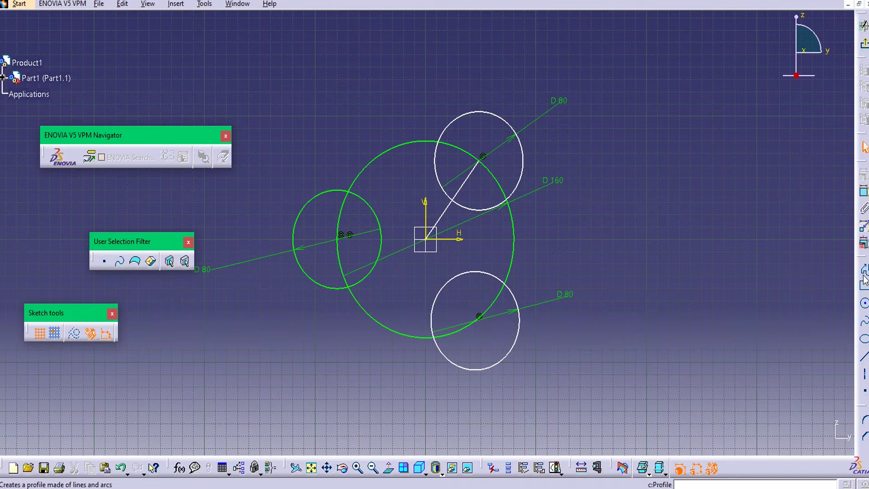
{"action": "left_click", "coordinate": [427, 240]}
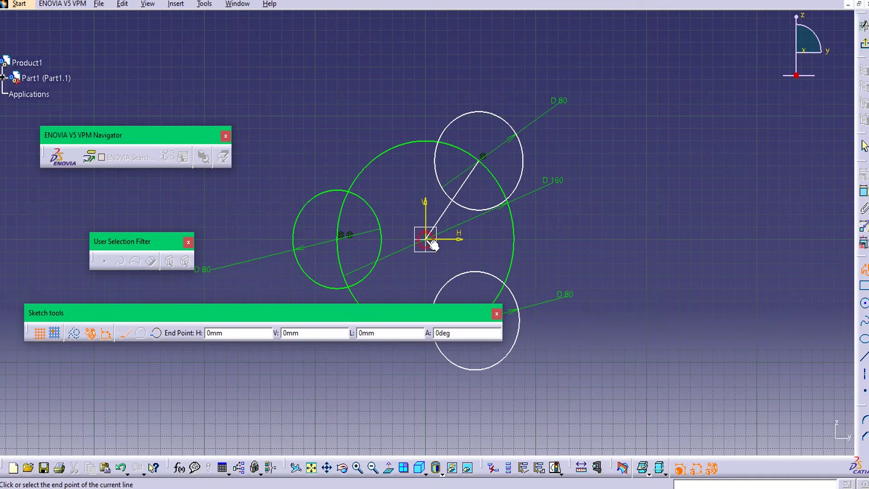
{"action": "mouse_move", "coordinate": [468, 313]}
{"action": "left_mouse_down"}
{"action": "mouse_move", "coordinate": [366, 352]}
{"action": "mouse_move", "coordinate": [317, 396]}
{"action": "mouse_move", "coordinate": [337, 392]}
{"action": "left_mouse_up"}
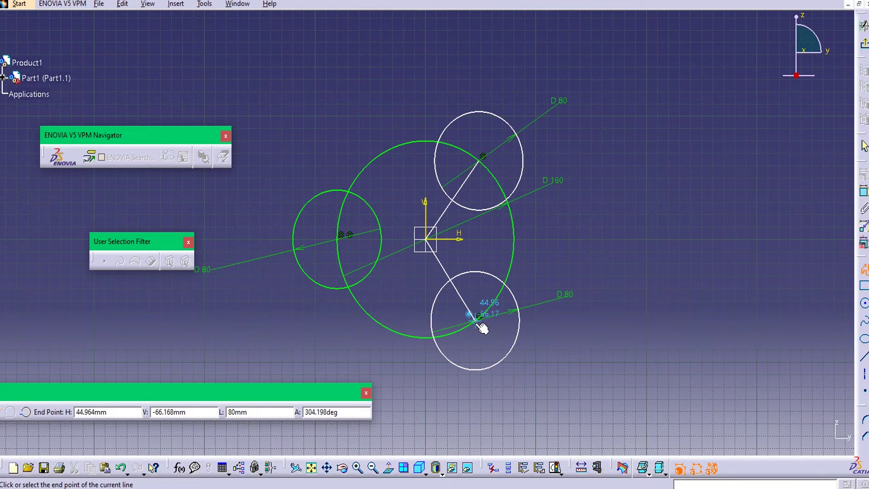
{"action": "left_click", "coordinate": [477, 321]}
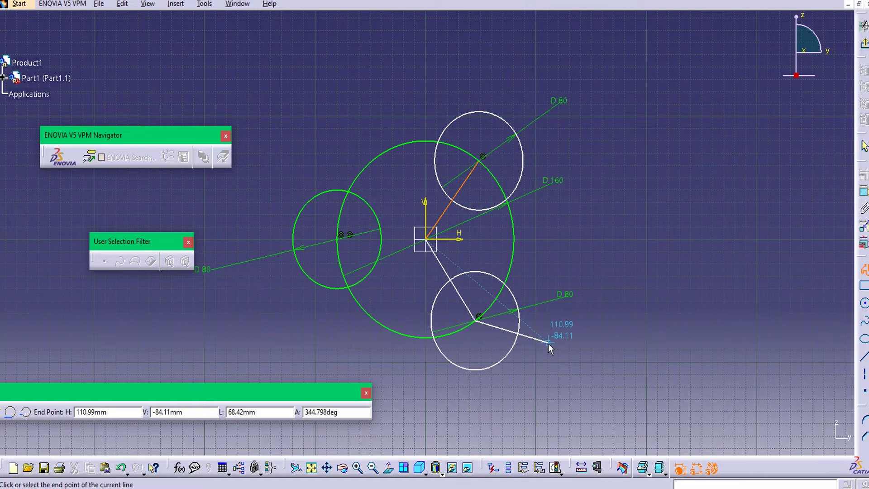
{"action": "key", "text": "Escape"}
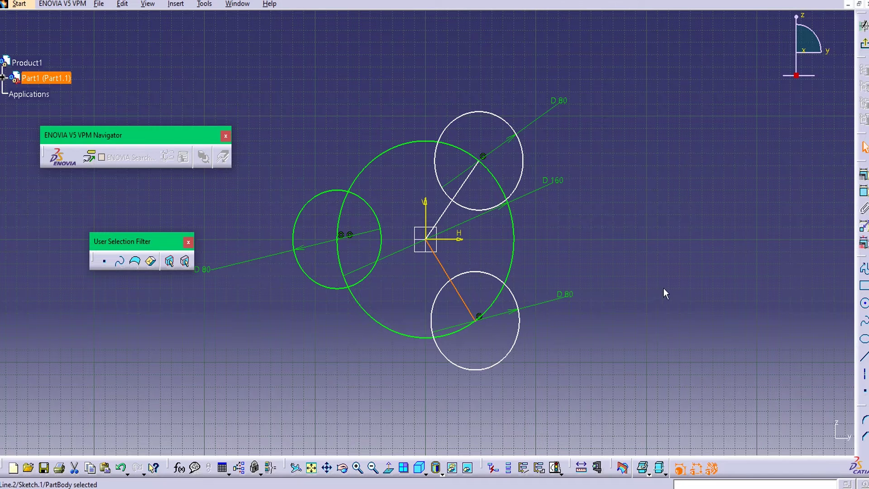
Constrain the angle between the lower line and the horizontal axis to 60 degrees
{"action": "left_click", "coordinate": [864, 189]}
{"action": "left_click", "coordinate": [513, 245]}
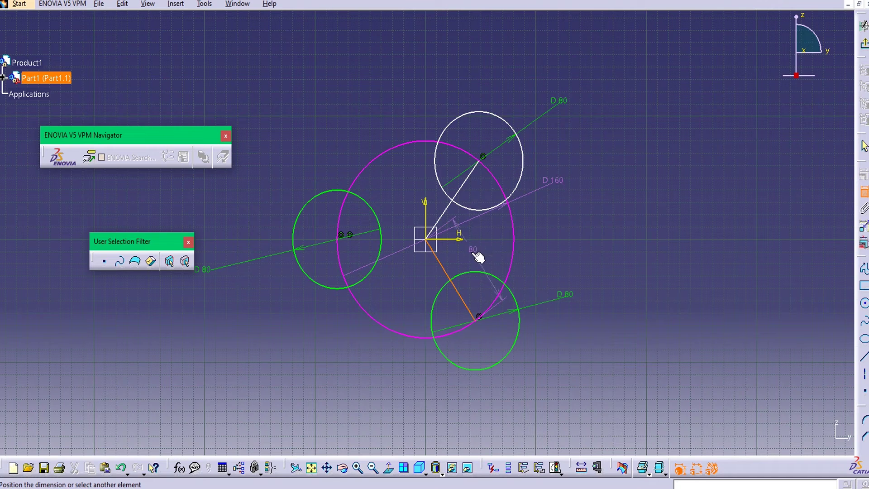
{"action": "left_click", "coordinate": [458, 239]}
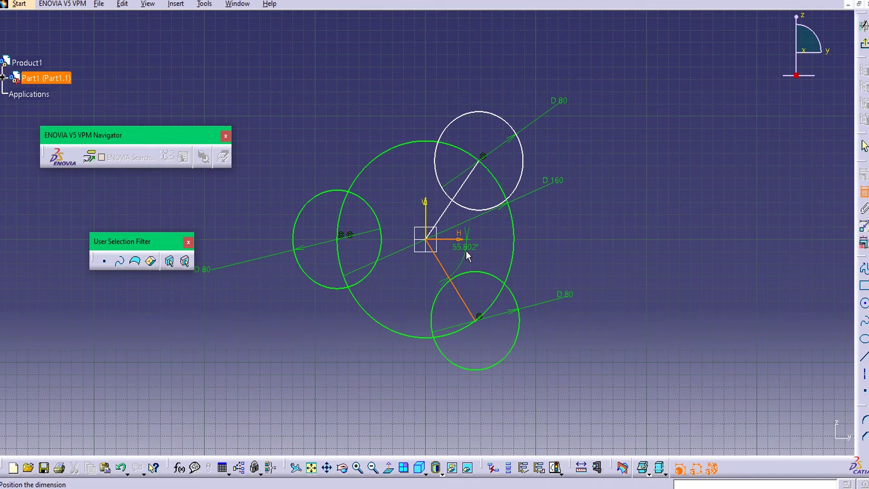
{"action": "left_click", "coordinate": [460, 263]}
{"action": "double_click", "coordinate": [469, 265]}
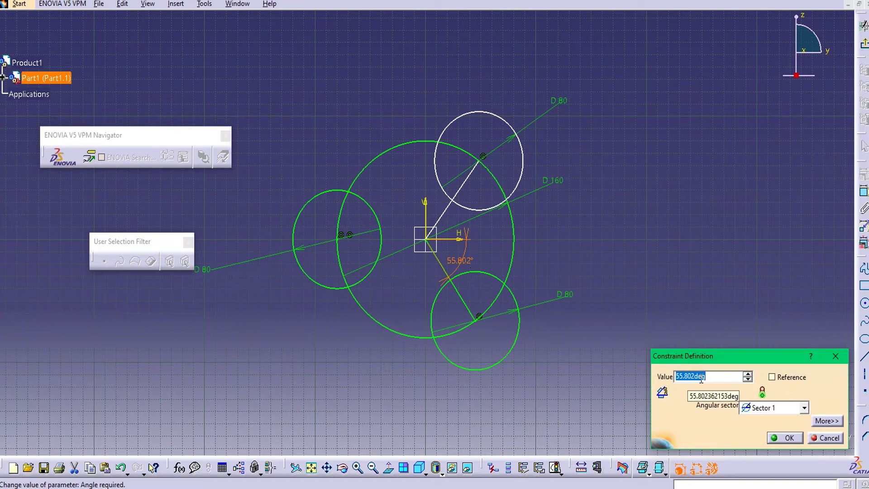
{"action": "type", "text": "60"}
{"action": "key", "text": "Return"}
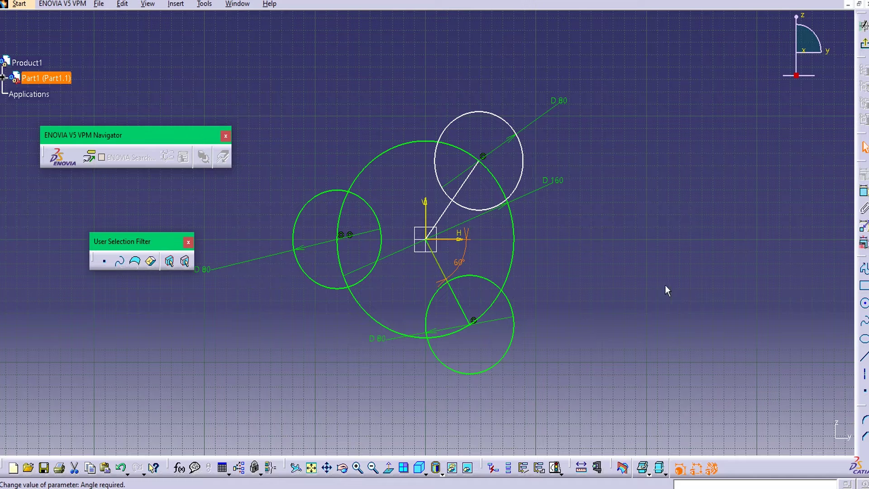
Constrain the angle between the upper line and the horizontal axis to 60 degrees
{"action": "left_click", "coordinate": [864, 191]}
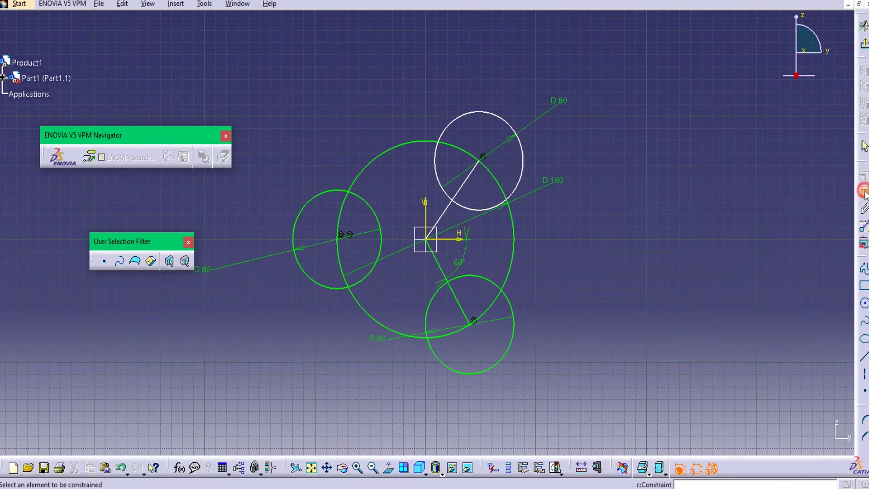
{"action": "left_click", "coordinate": [447, 214]}
{"action": "left_click", "coordinate": [456, 239]}
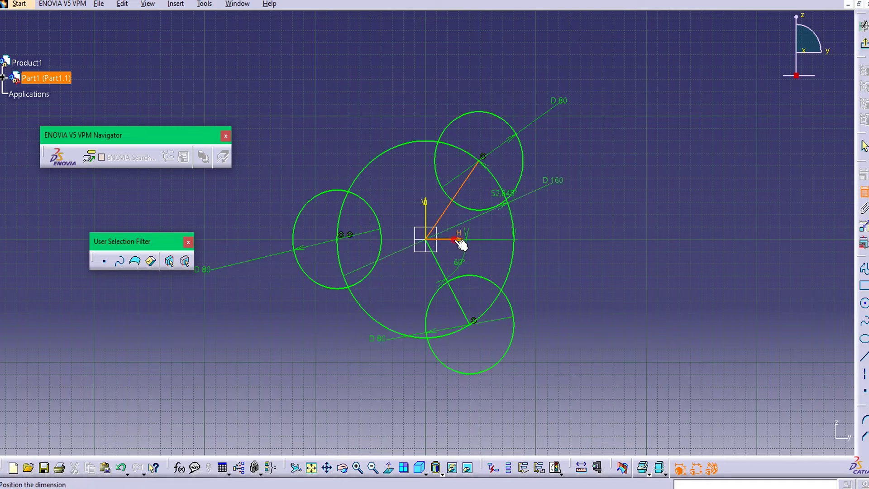
{"action": "left_click", "coordinate": [455, 222]}
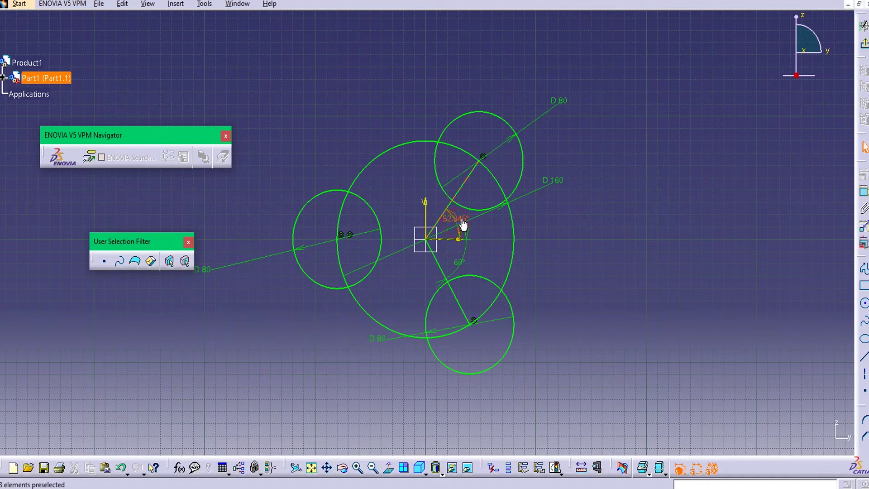
{"action": "double_click", "coordinate": [461, 220]}
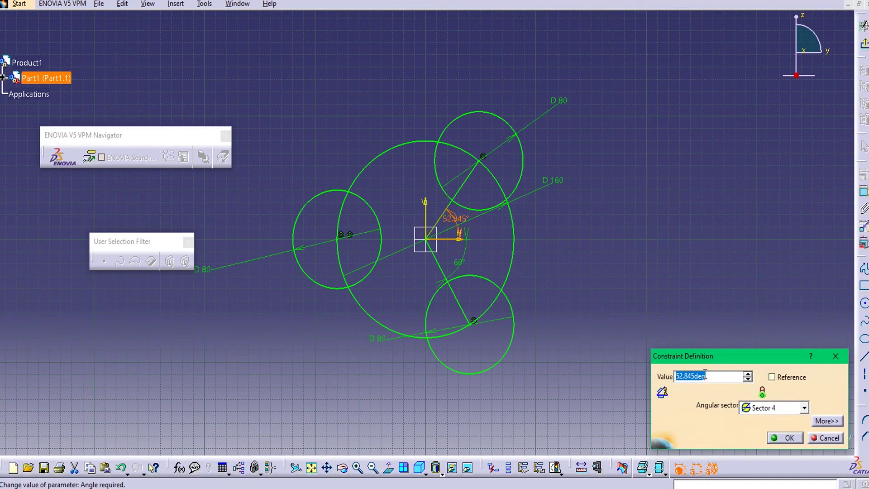
{"action": "type", "text": "60"}
{"action": "key", "text": "Return"}
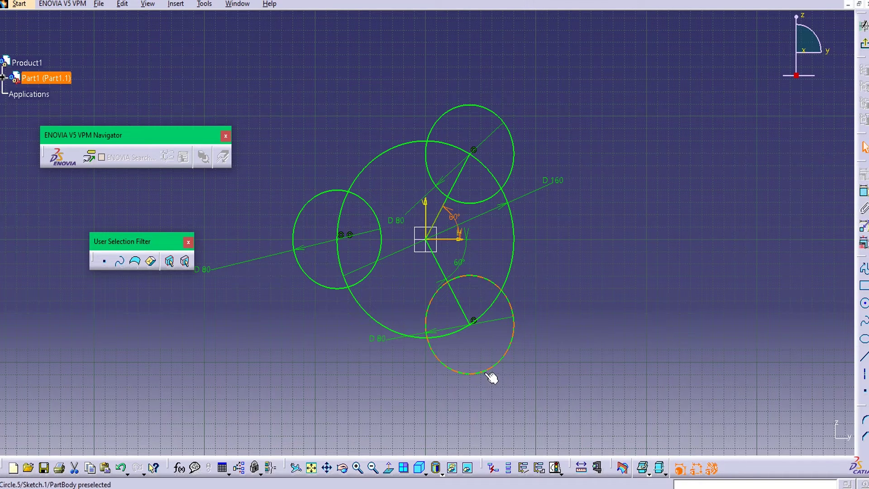
Set the diameters of all three small circles on the 160 mm circle to 100 mm
{"action": "double_click", "coordinate": [379, 342]}
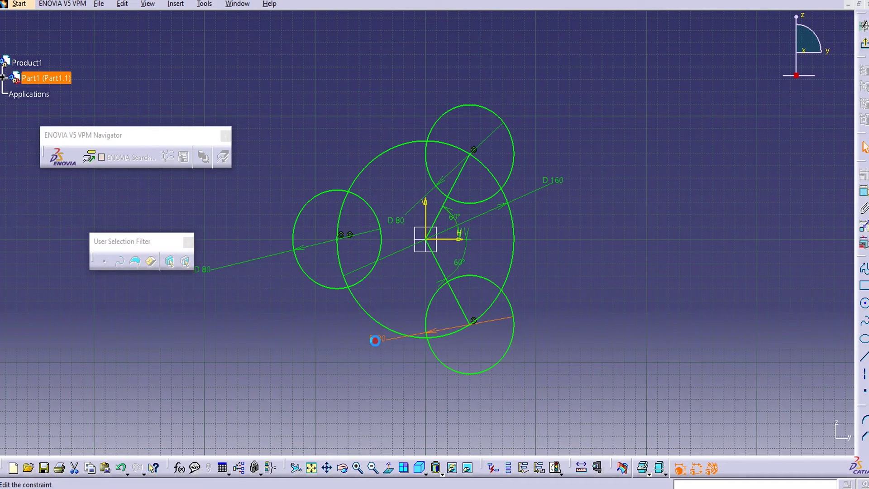
{"action": "type", "text": "100"}
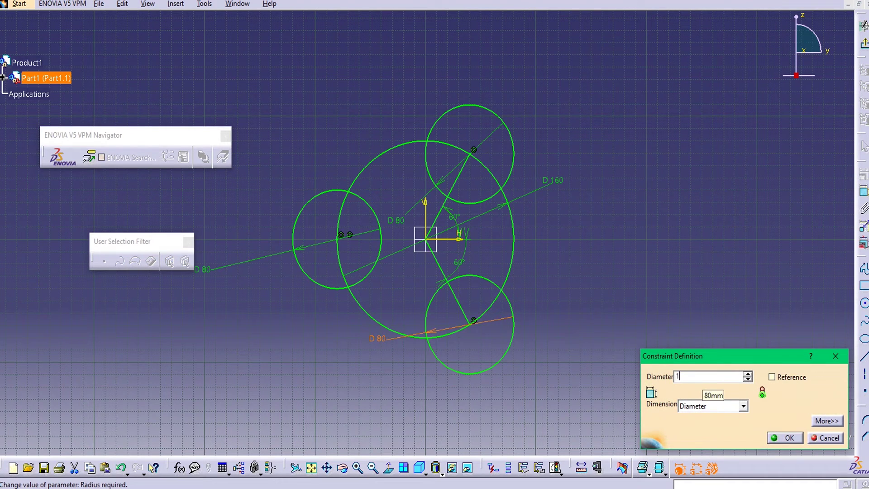
{"action": "left_click", "coordinate": [778, 436]}
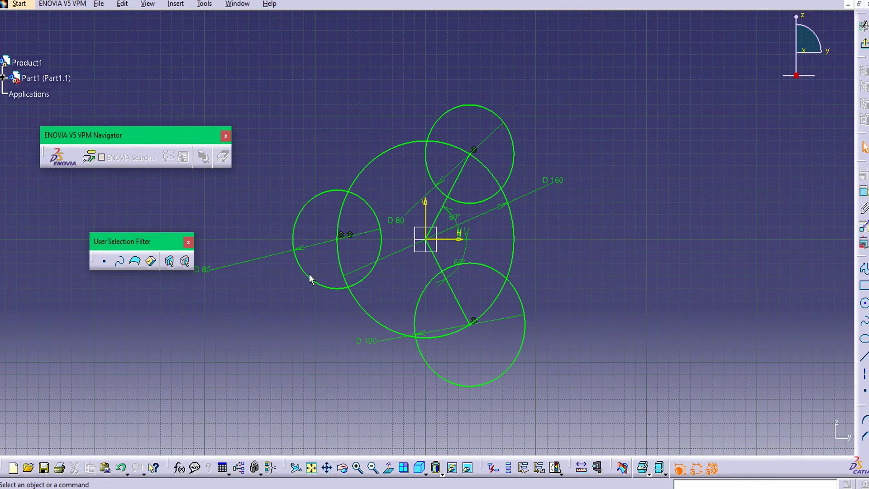
{"action": "double_click", "coordinate": [216, 268]}
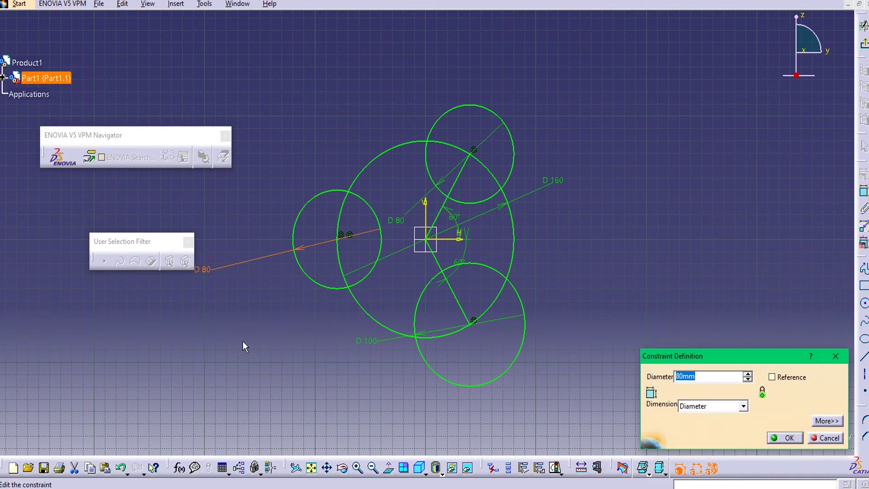
{"action": "type", "text": "100"}
{"action": "left_click", "coordinate": [789, 437]}
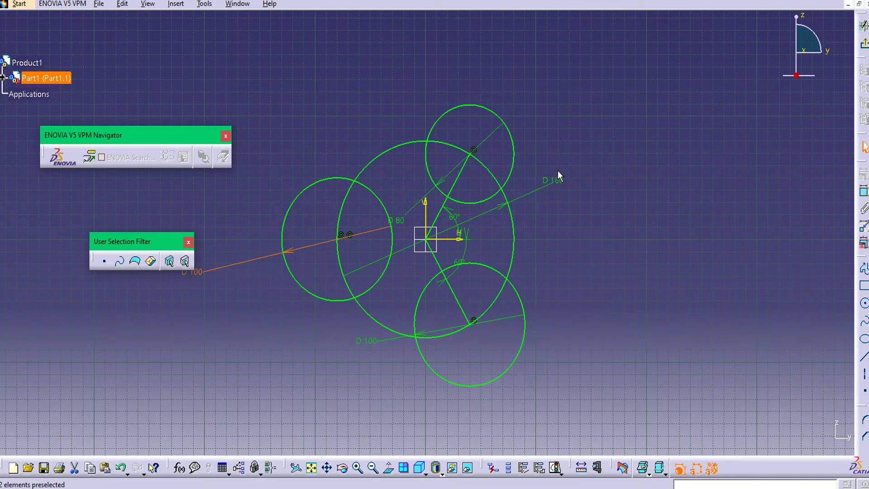
{"action": "double_click", "coordinate": [413, 218]}
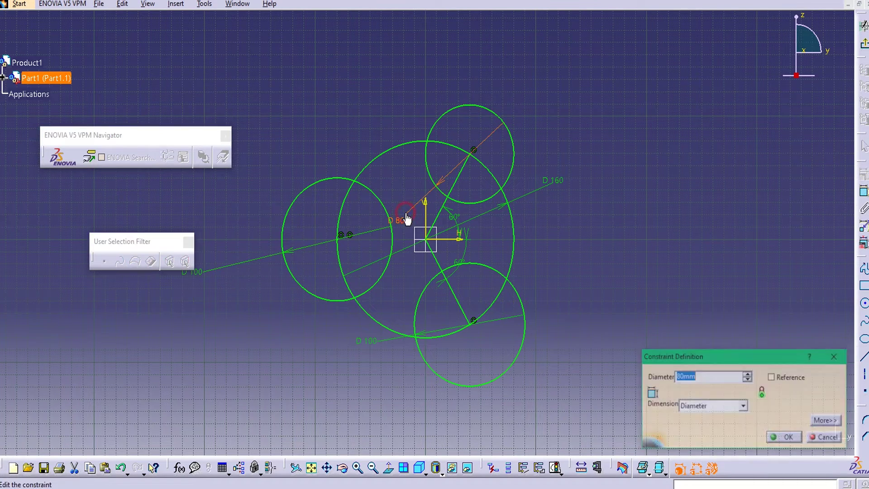
{"action": "type", "text": "100"}
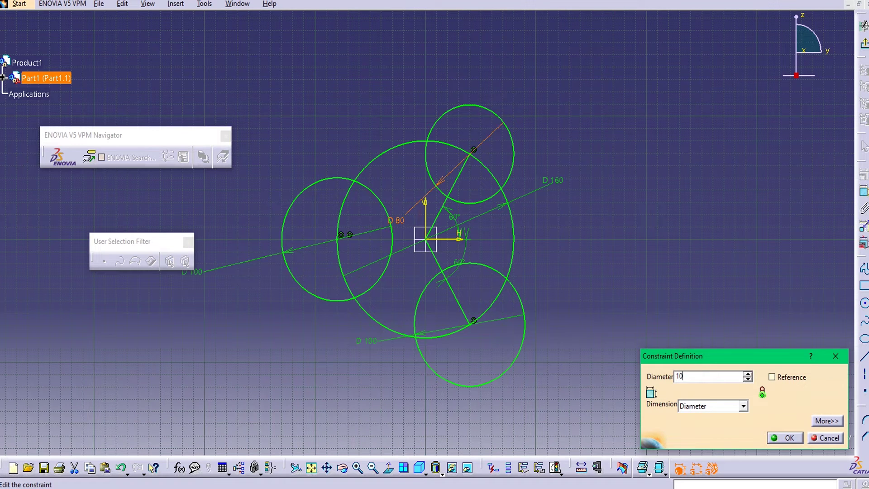
{"action": "left_click", "coordinate": [790, 438]}
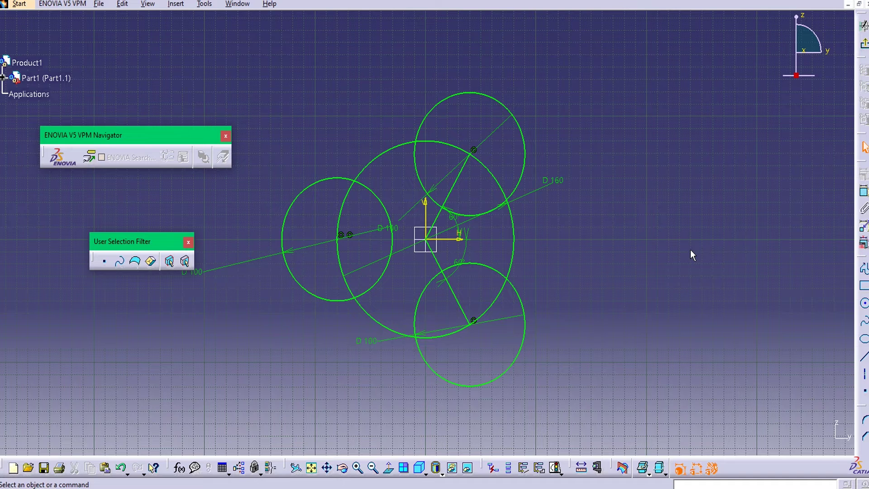
{"action": "left_click", "coordinate": [865, 303]}
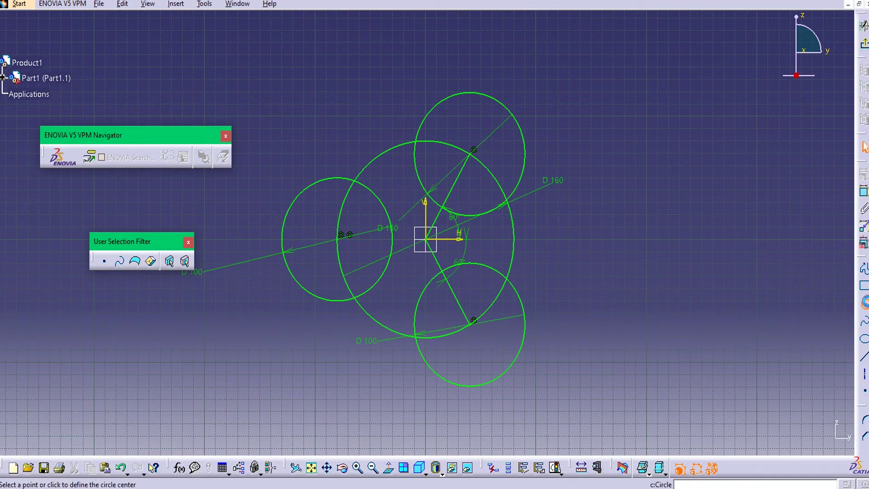
{"action": "left_click", "coordinate": [474, 325]}
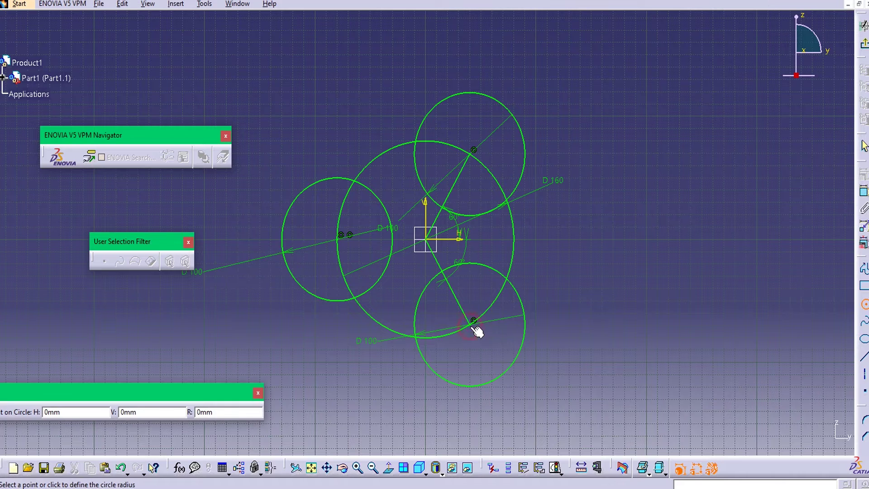
{"action": "left_click", "coordinate": [489, 377]}
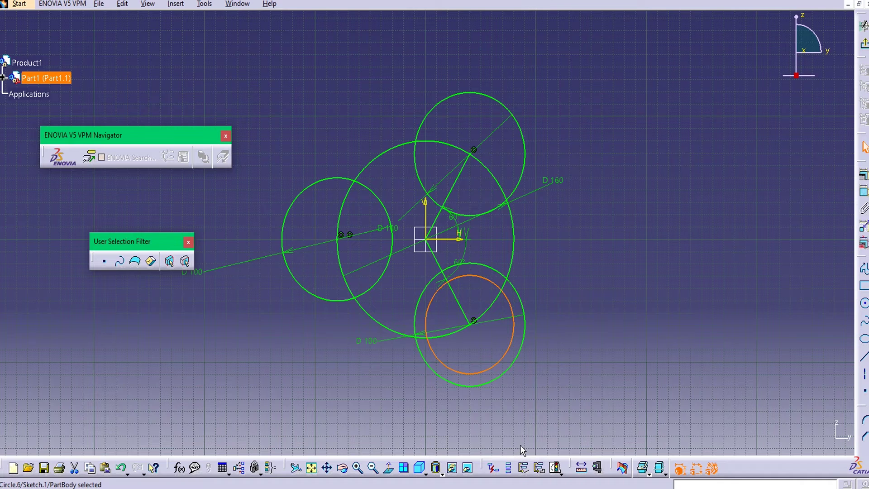
{"action": "left_click", "coordinate": [544, 343]}
{"action": "left_click", "coordinate": [494, 366]}
{"action": "key", "text": "Delete"}
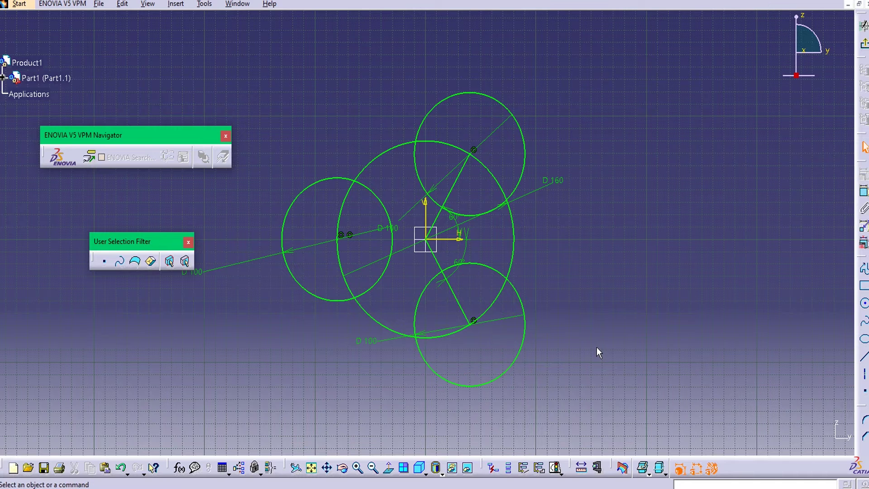
Sketch a circle about 81 mm in diameter concentric with the lower-right 100 mm circle
{"action": "left_click", "coordinate": [865, 304]}
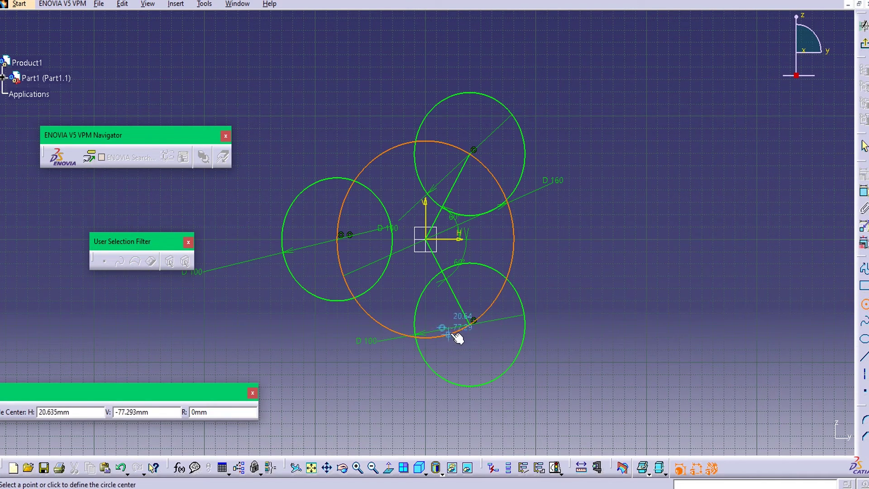
{"action": "left_click", "coordinate": [471, 324]}
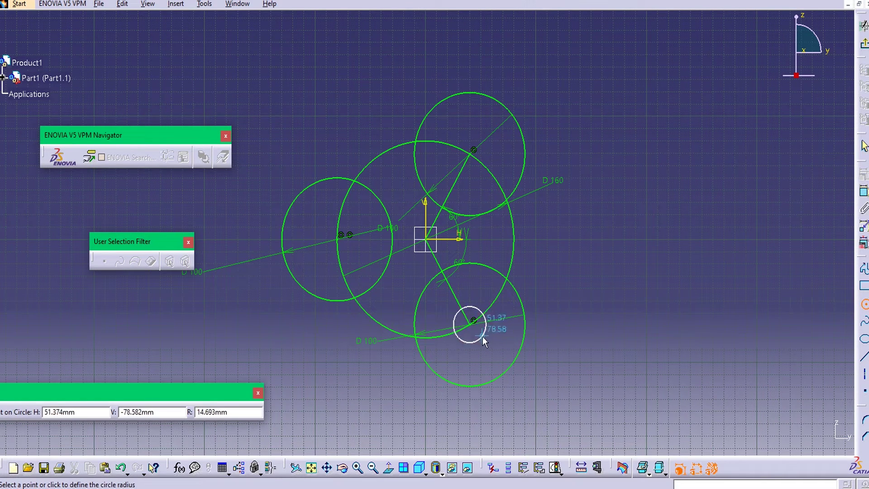
{"action": "left_click", "coordinate": [496, 370]}
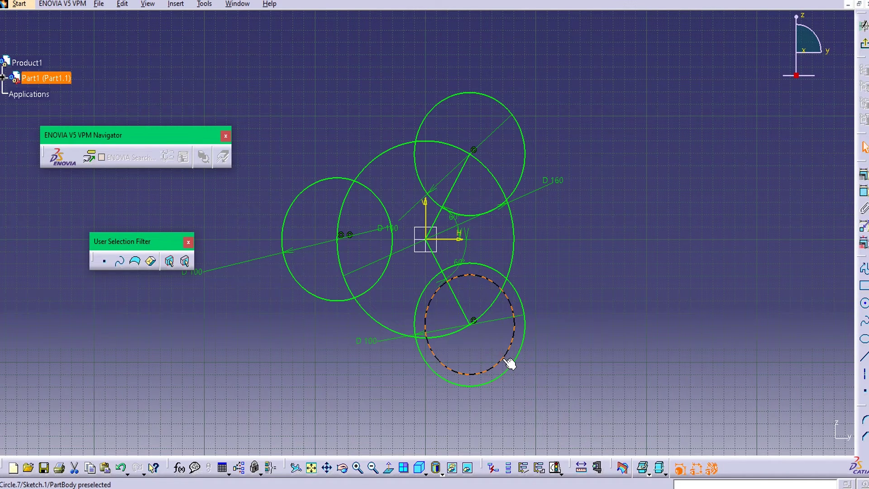
Constrain the diameter of the inner circle within the lower-right 100 mm circle to 85 mm
{"action": "left_click", "coordinate": [509, 362]}
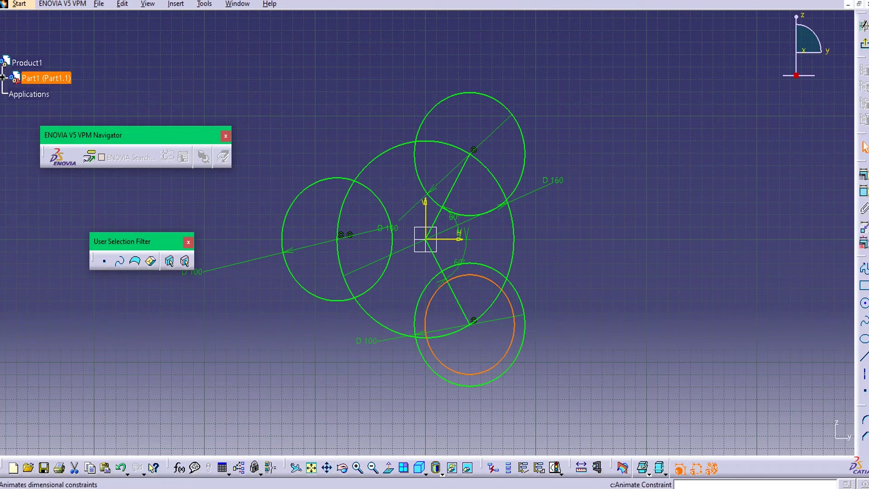
{"action": "left_click", "coordinate": [863, 191]}
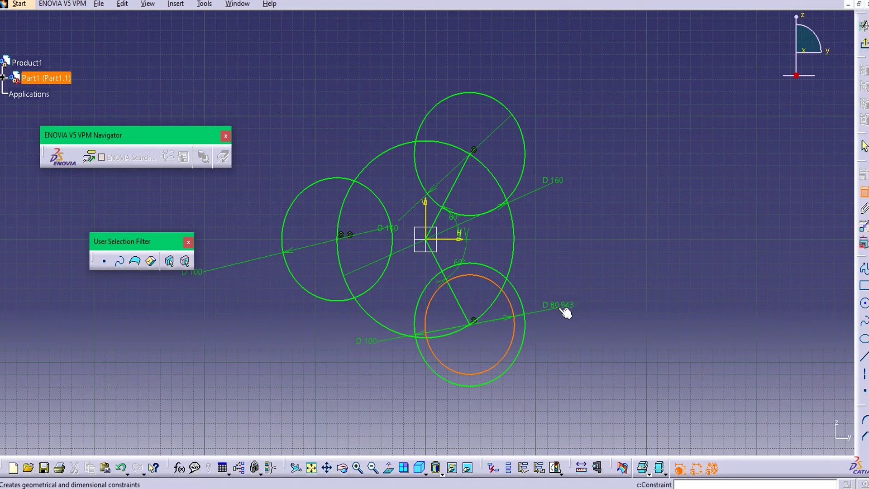
{"action": "left_click", "coordinate": [554, 351]}
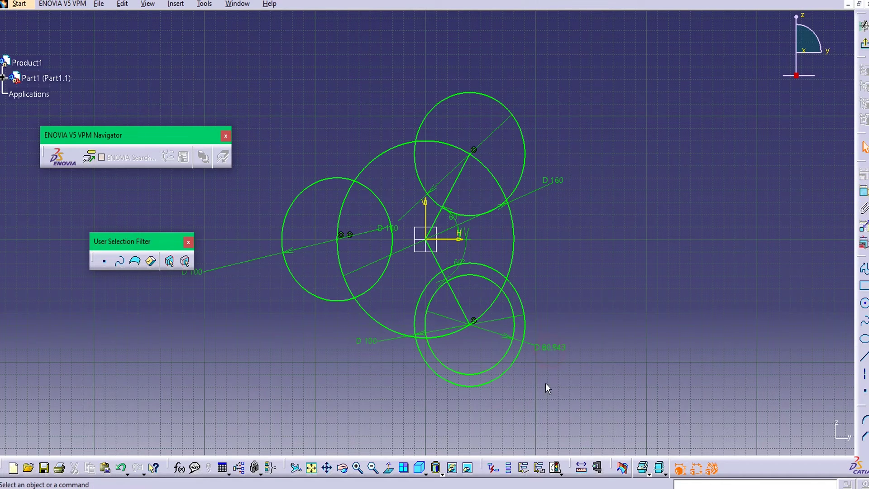
{"action": "double_click", "coordinate": [553, 349]}
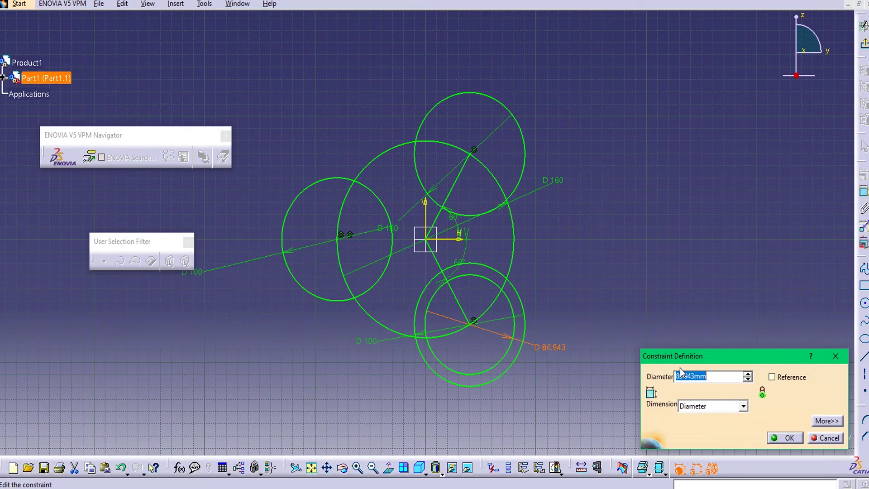
{"action": "type", "text": "8"}
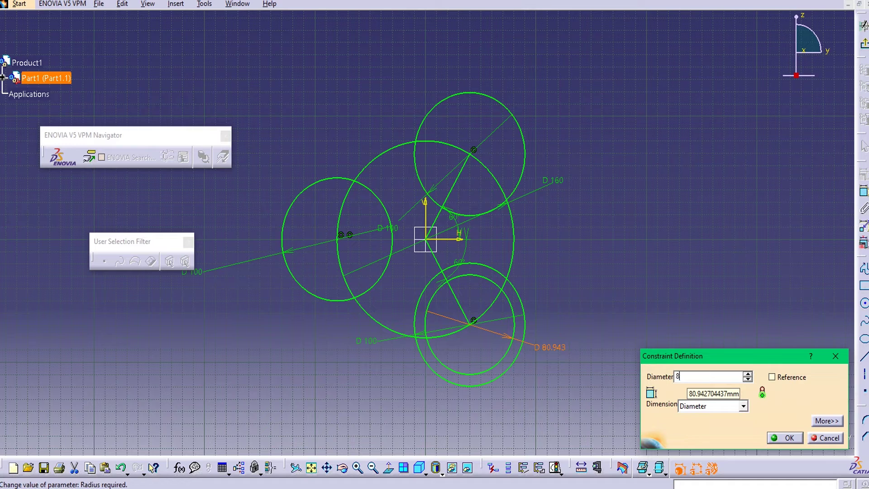
{"action": "type", "text": "5"}
{"action": "left_click", "coordinate": [785, 438]}
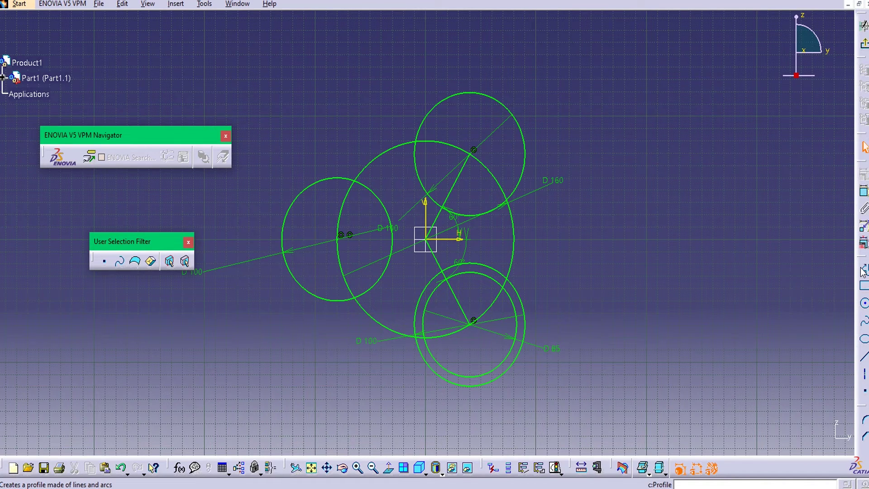
Sketch a circle concentric with the upper-right 100 mm circle and constrain its diameter to 85 mm
{"action": "left_click", "coordinate": [863, 304]}
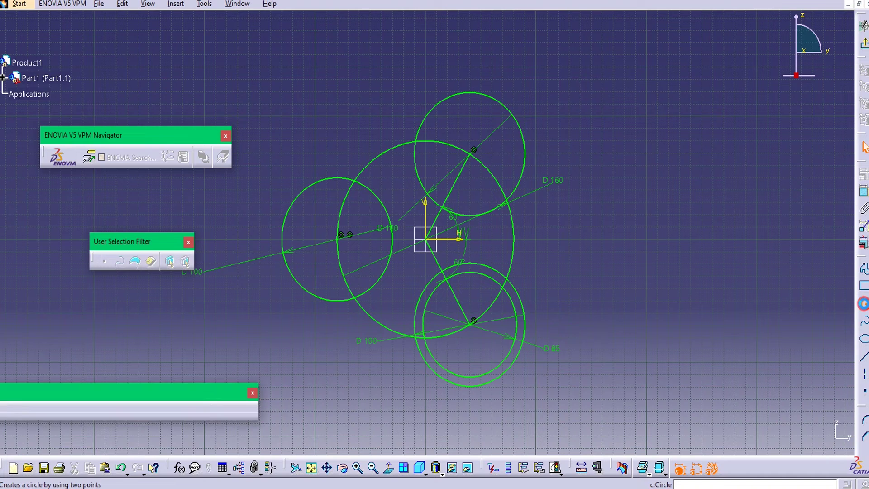
{"action": "left_click", "coordinate": [474, 152]}
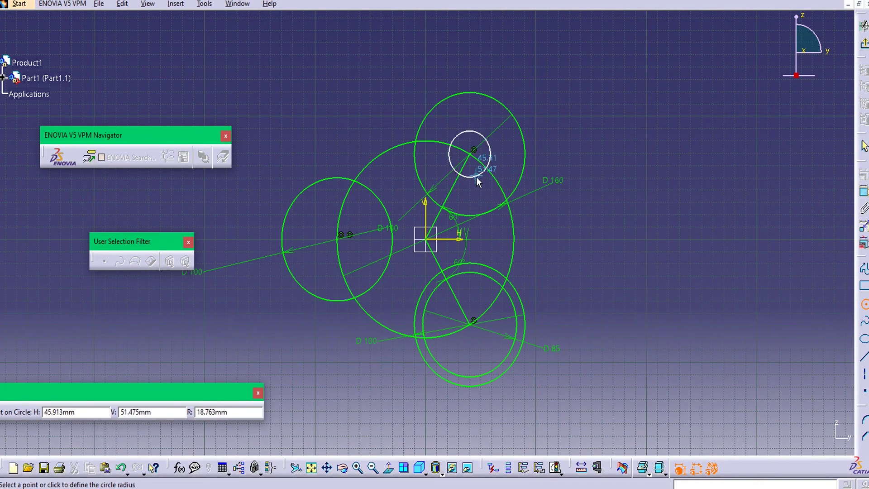
{"action": "left_click", "coordinate": [481, 202]}
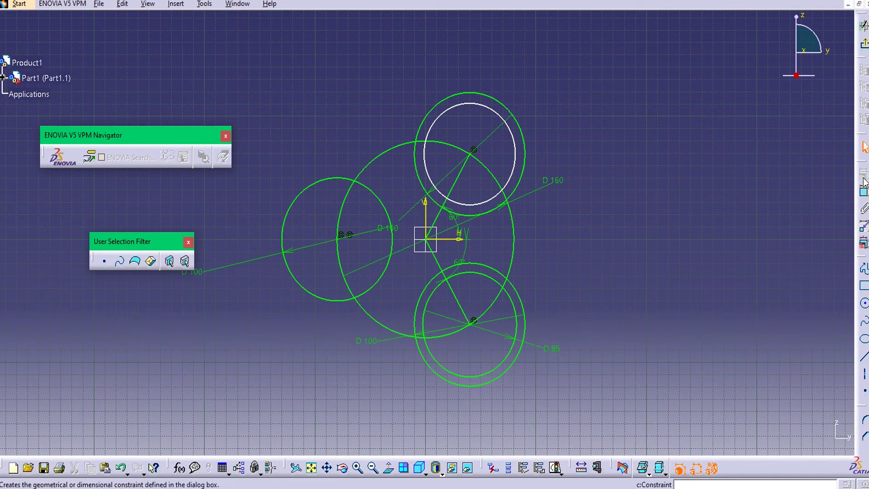
{"action": "left_click", "coordinate": [864, 191]}
{"action": "left_click", "coordinate": [519, 146]}
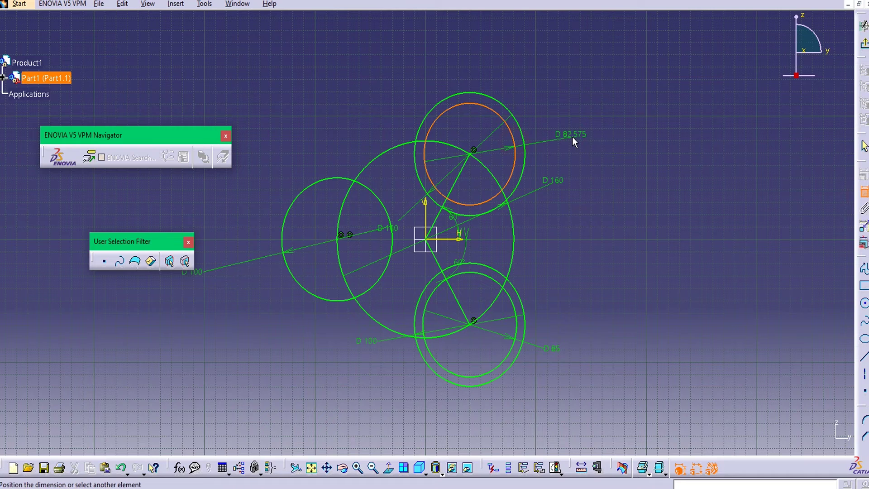
{"action": "left_click", "coordinate": [572, 136]}
{"action": "double_click", "coordinate": [579, 133]}
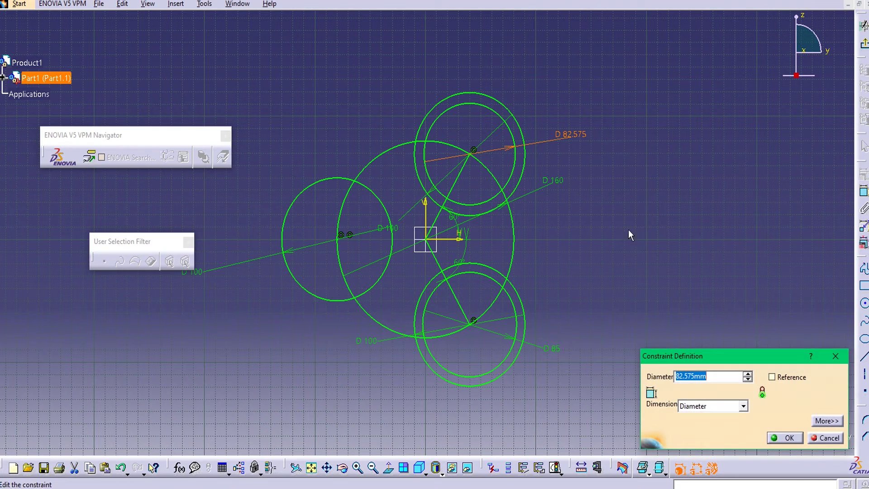
{"action": "type", "text": "85"}
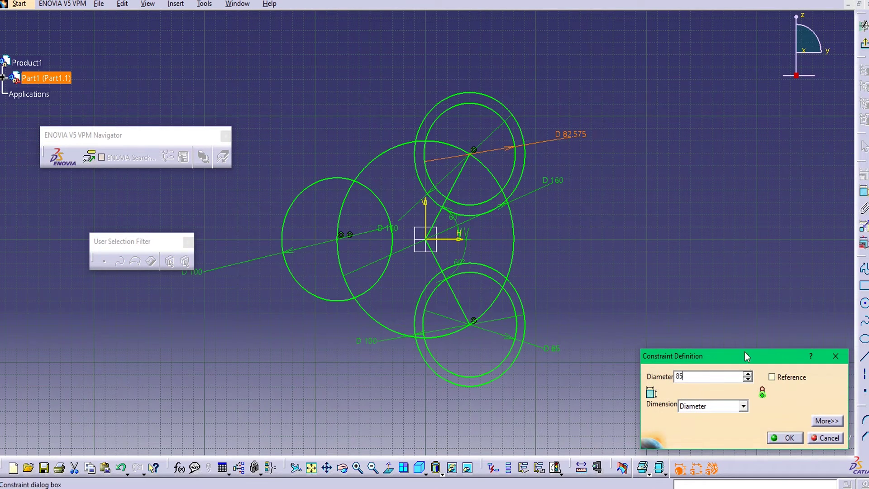
{"action": "left_click", "coordinate": [778, 436]}
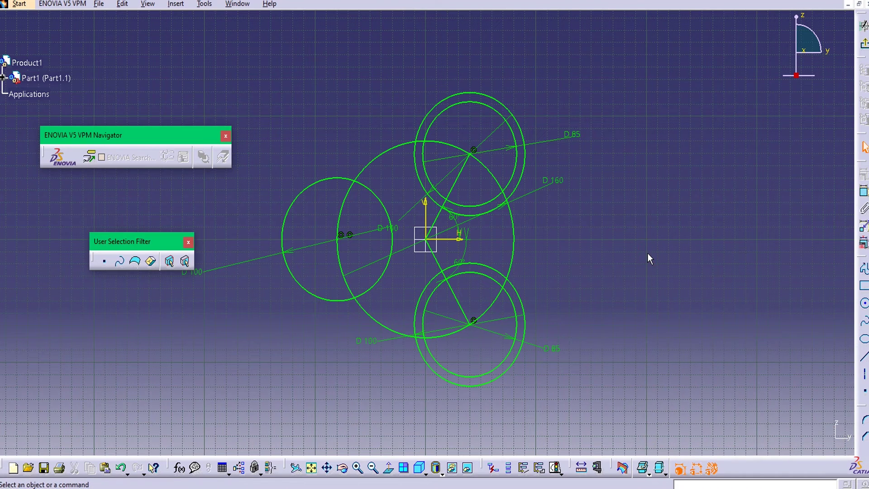
Sketch a circle concentric with the left 100 mm circle and constrain its diameter to 85 mm
{"action": "left_click", "coordinate": [864, 304]}
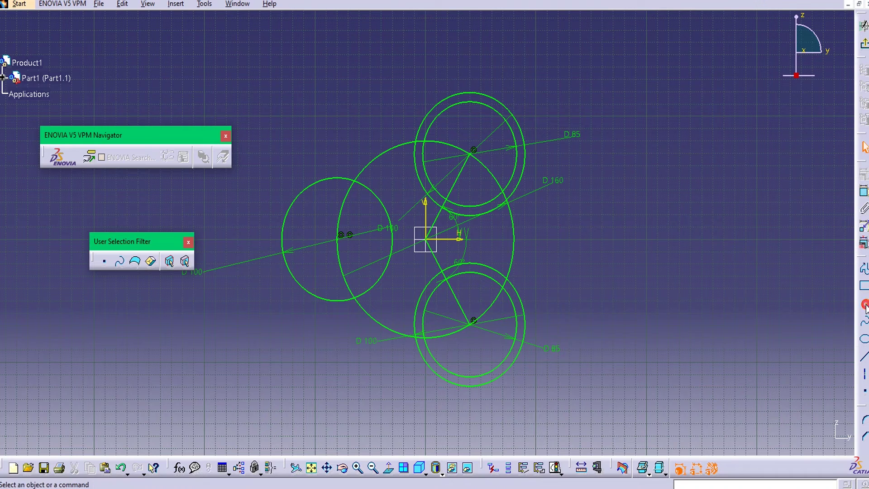
{"action": "left_click", "coordinate": [340, 240]}
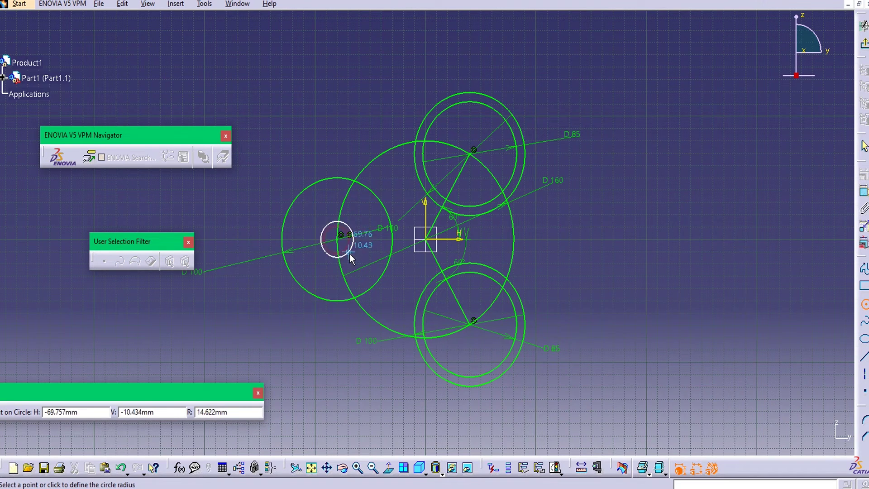
{"action": "left_click", "coordinate": [365, 277]}
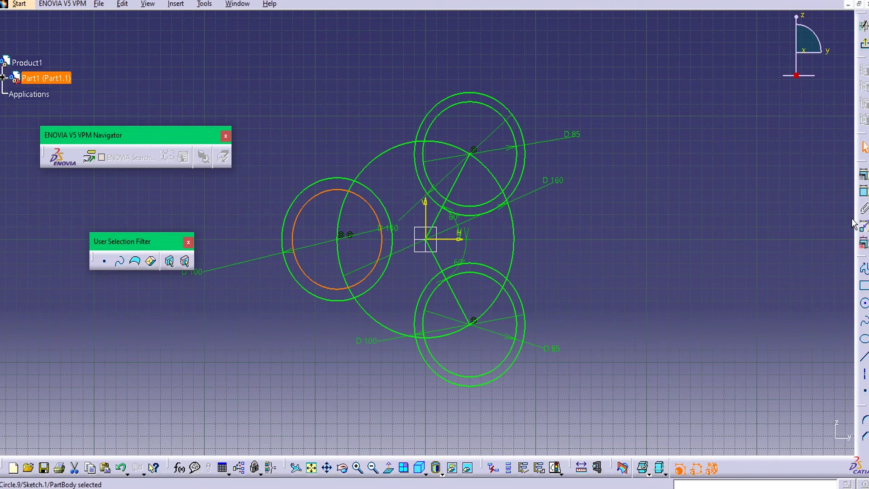
{"action": "left_click", "coordinate": [863, 191]}
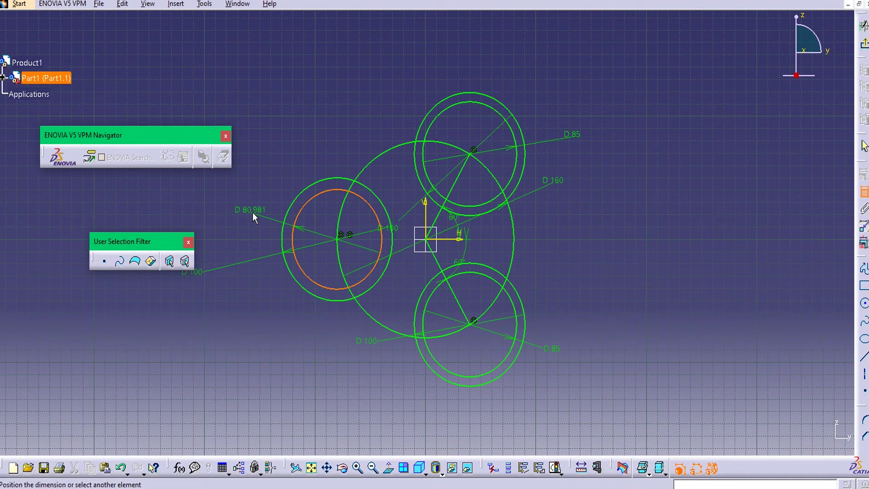
{"action": "left_click", "coordinate": [253, 213]}
{"action": "double_click", "coordinate": [254, 208]}
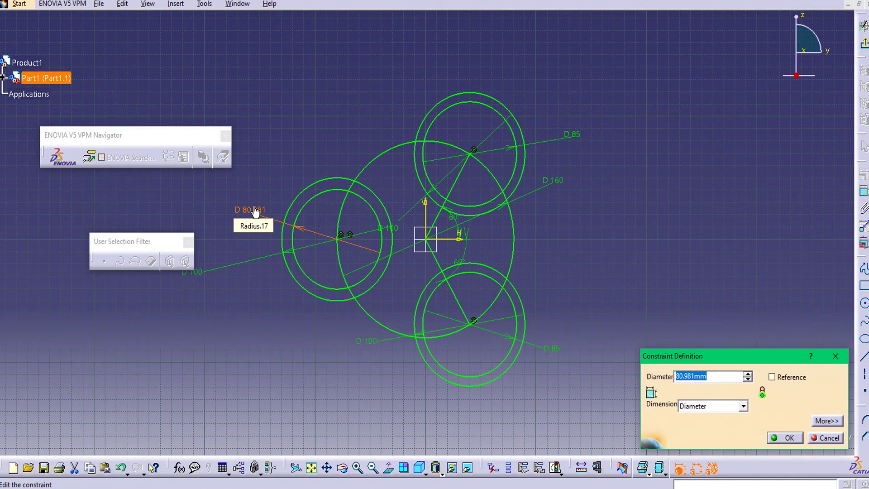
{"action": "type", "text": "85"}
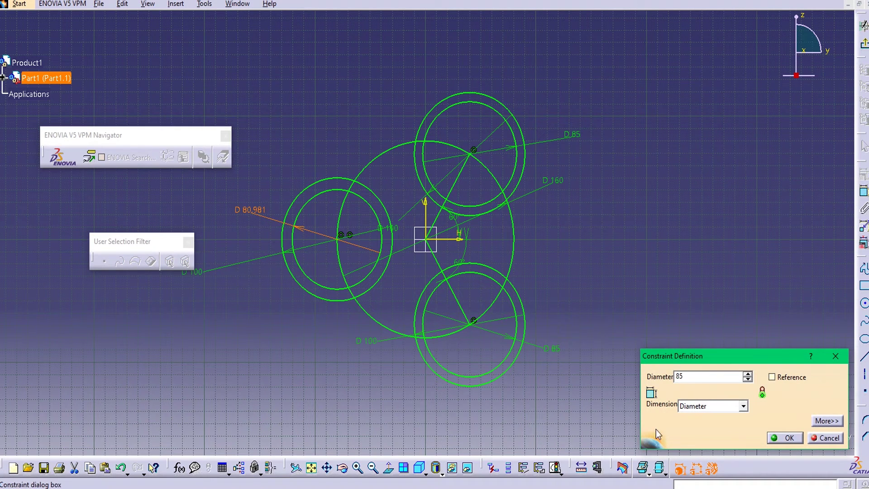
{"action": "left_click", "coordinate": [787, 438]}
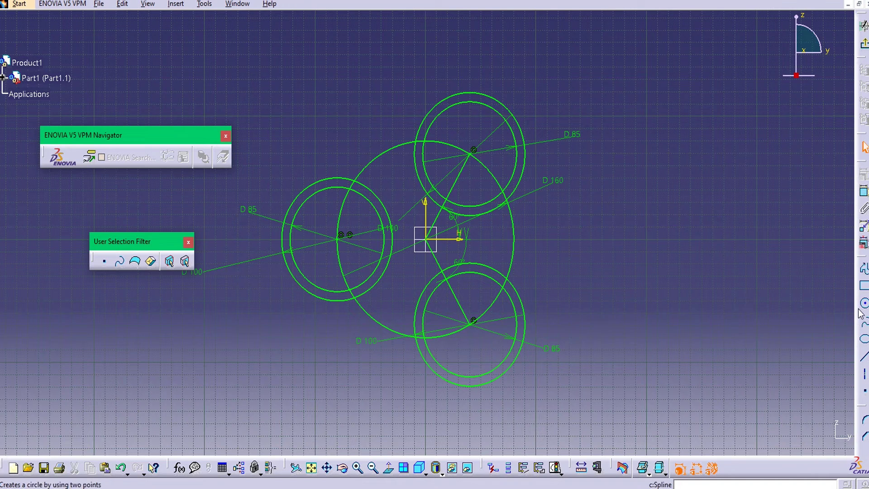
Draw a horizontal profile line from the origin through the left circles' centre, ending beyond the left 100 mm circle
{"action": "left_click", "coordinate": [863, 270]}
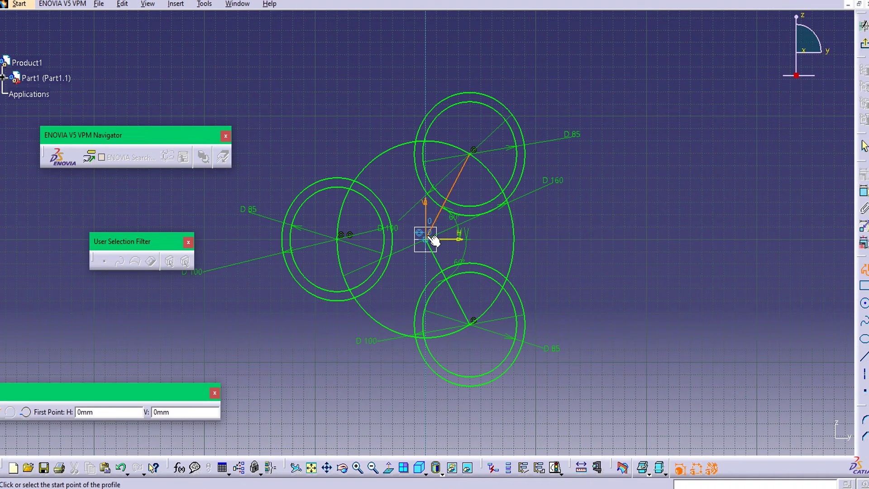
{"action": "left_click", "coordinate": [428, 240]}
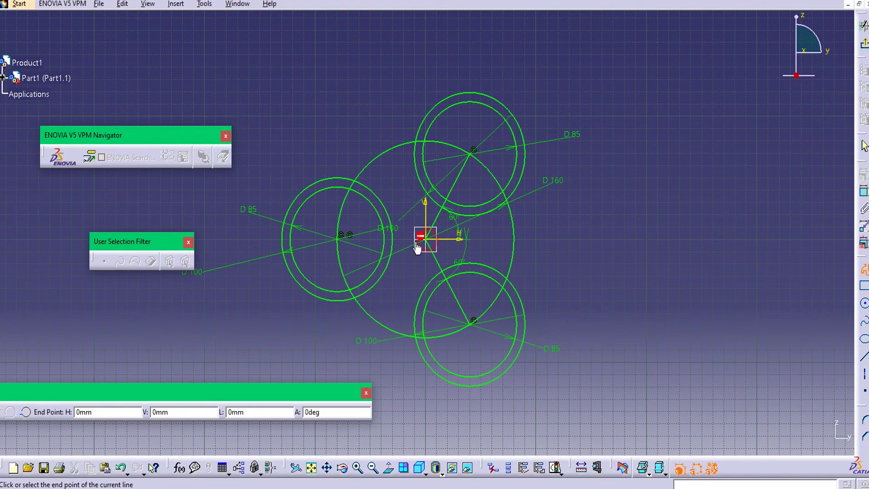
{"action": "left_click", "coordinate": [220, 239]}
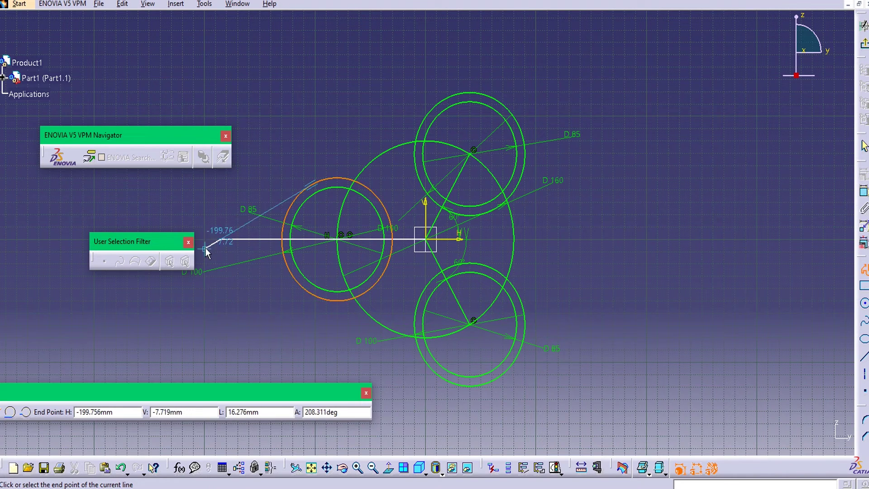
{"action": "key", "text": "Escape"}
{"action": "left_click", "coordinate": [249, 330]}
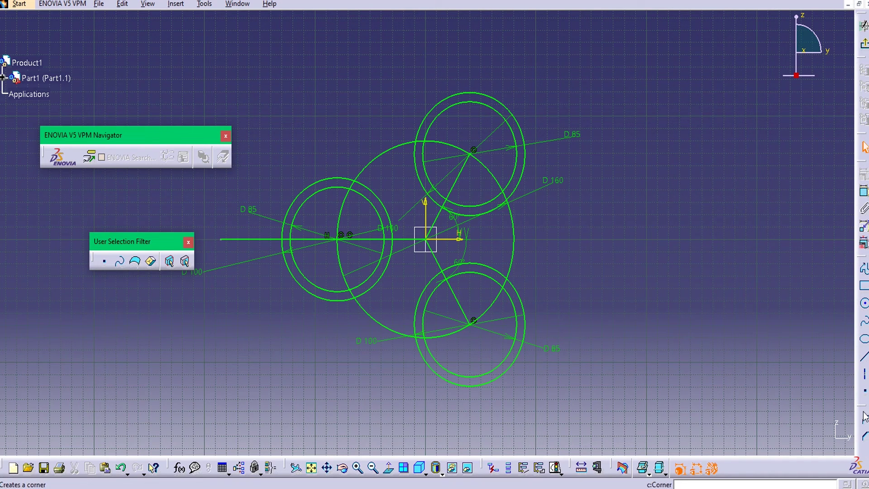
Quick Trim the part of the horizontal line that extends outside the left 100 mm circle
{"action": "left_click_drag", "start_coordinate": [862, 412], "coordinate": [815, 186]}
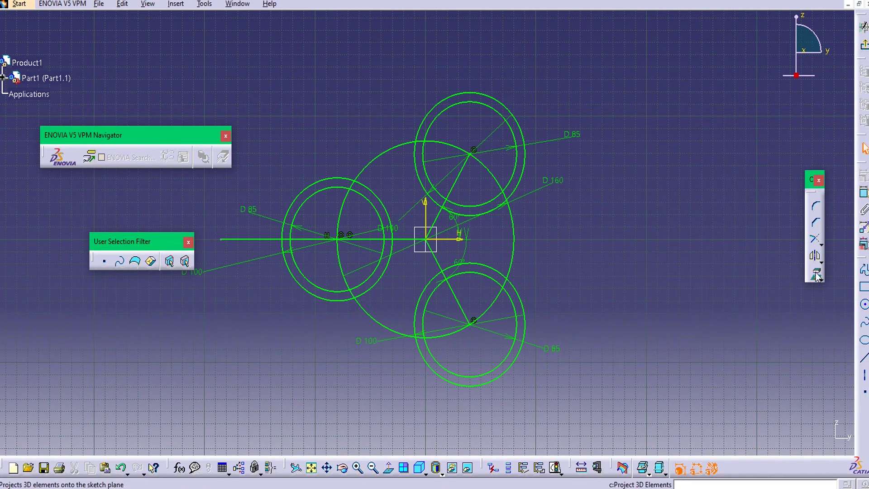
{"action": "left_click", "coordinate": [821, 243]}
{"action": "left_click", "coordinate": [834, 253]}
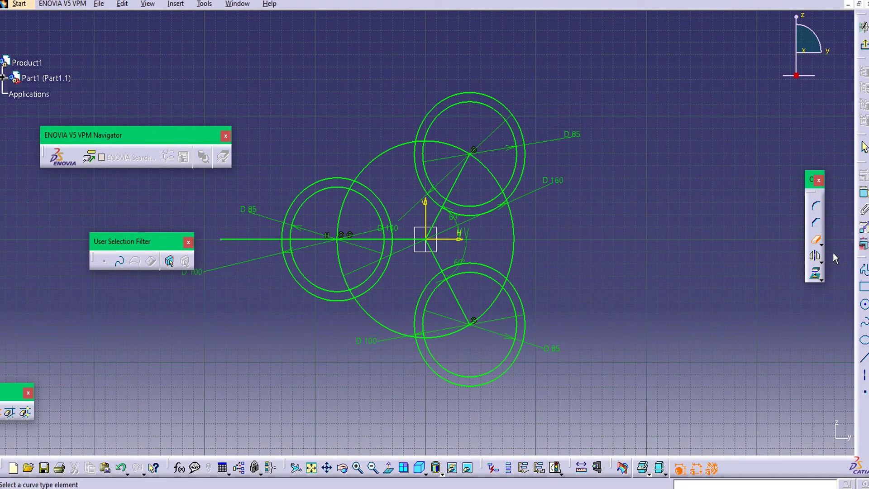
{"action": "left_click", "coordinate": [268, 240]}
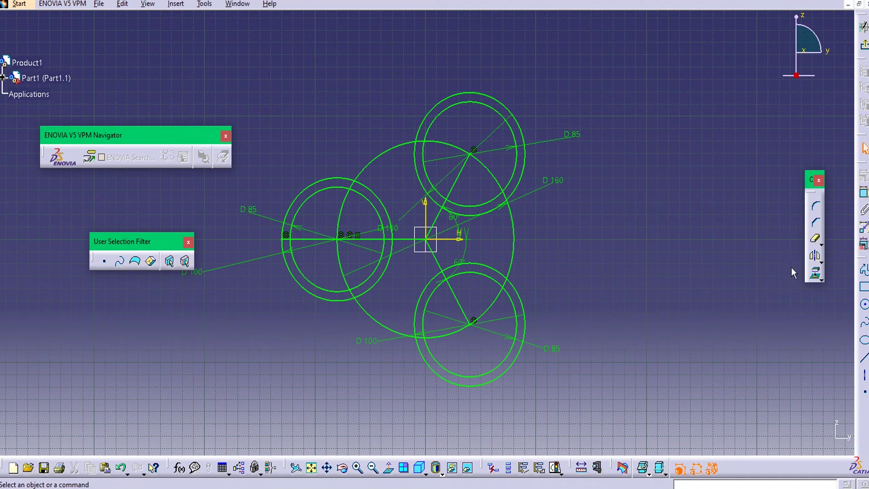
Quick Trim the lower halves of the left 100 mm and 85 mm circles below the horizontal line
{"action": "left_click", "coordinate": [815, 238]}
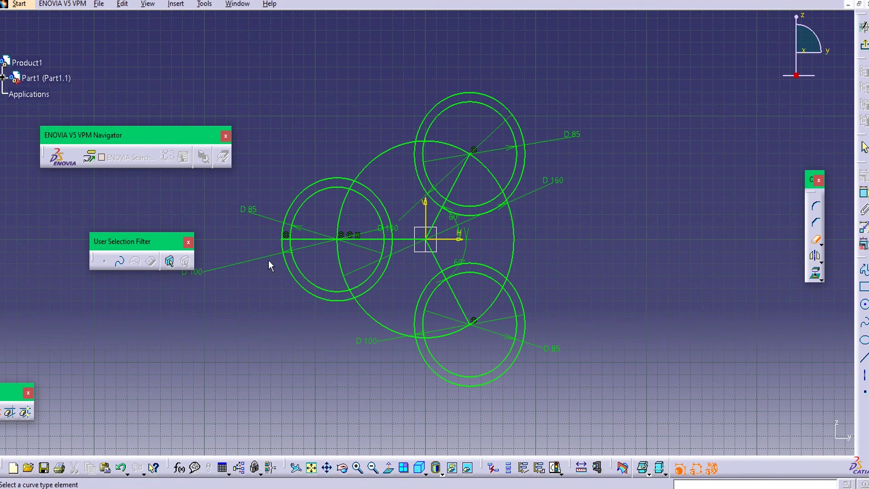
{"action": "left_click", "coordinate": [288, 263]}
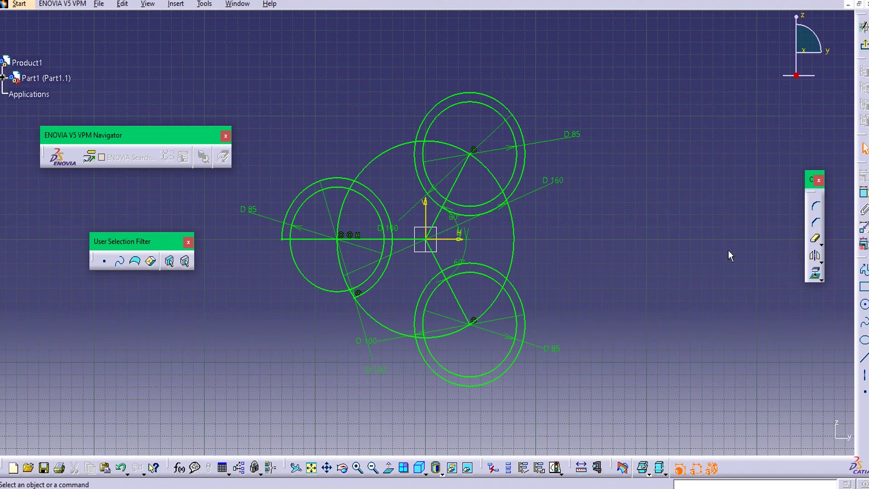
{"action": "left_click", "coordinate": [816, 238]}
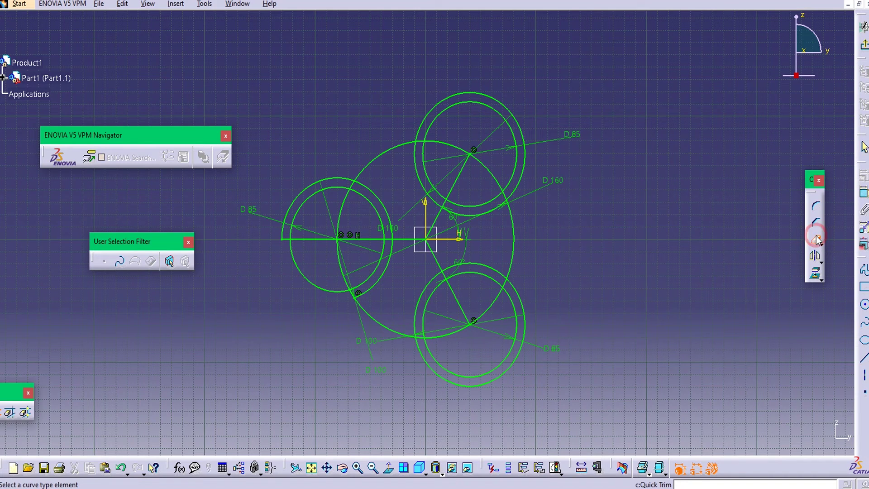
{"action": "left_click", "coordinate": [325, 291]}
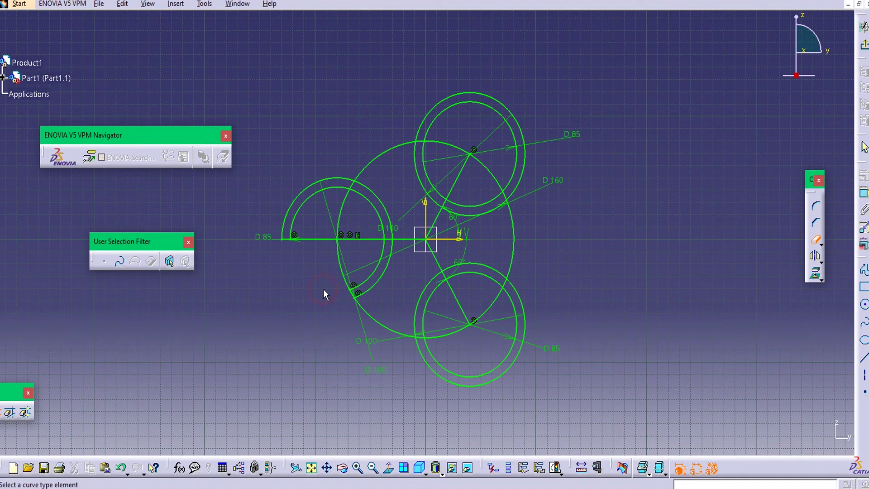
{"action": "left_click", "coordinate": [375, 284]}
{"action": "left_click", "coordinate": [371, 277]}
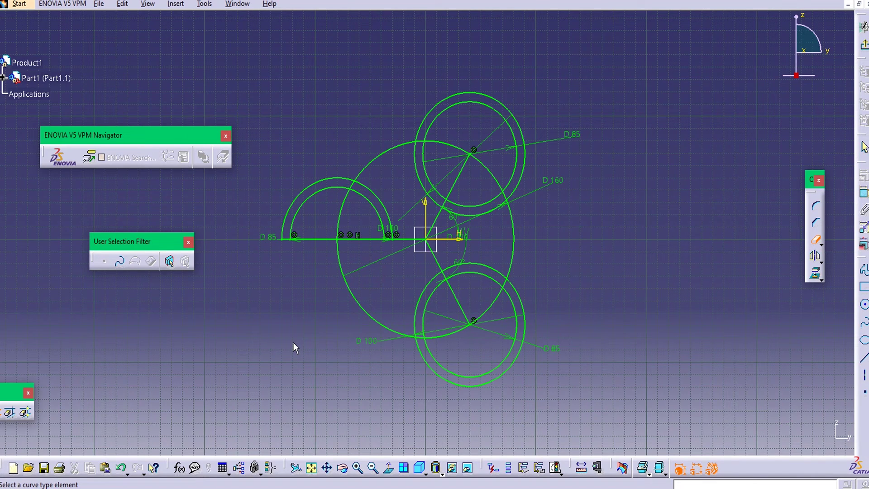
Quick Trim the horizontal line's segments inside the left 85 mm arc
{"action": "left_click", "coordinate": [310, 239]}
{"action": "left_click", "coordinate": [354, 239]}
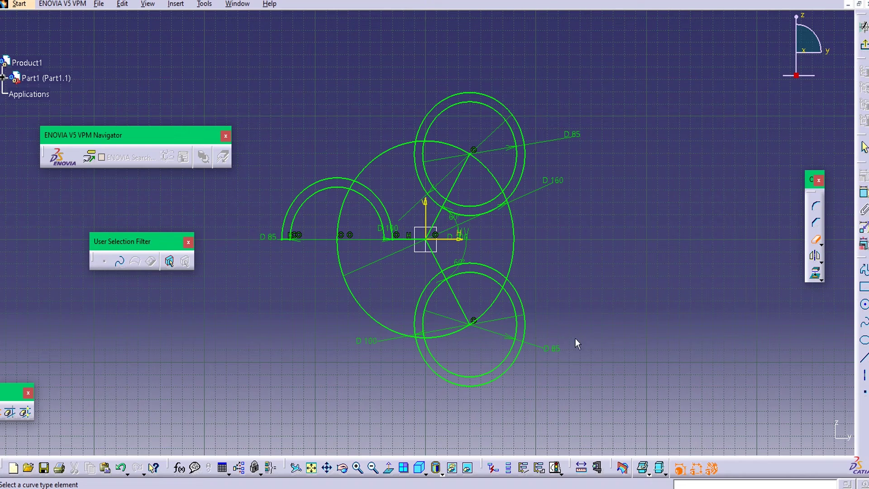
{"action": "left_click", "coordinate": [815, 238]}
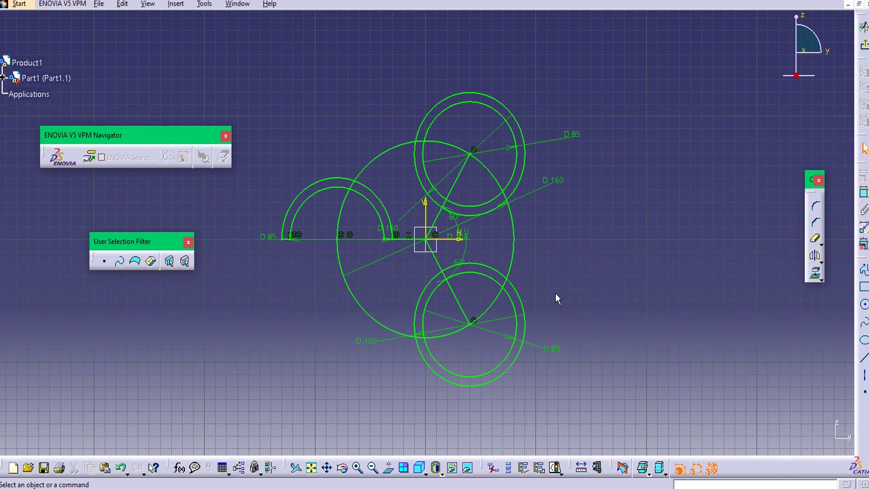
Draw a line from the lower circles' centre at 300 degrees, ending beyond the lower 100 mm circle, and delete the 160 mm circle
{"action": "left_click", "coordinate": [864, 374]}
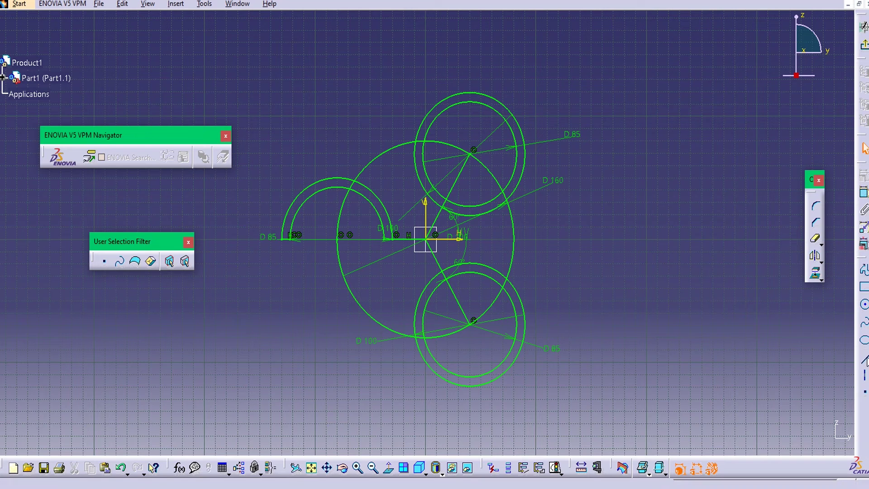
{"action": "left_click", "coordinate": [474, 322]}
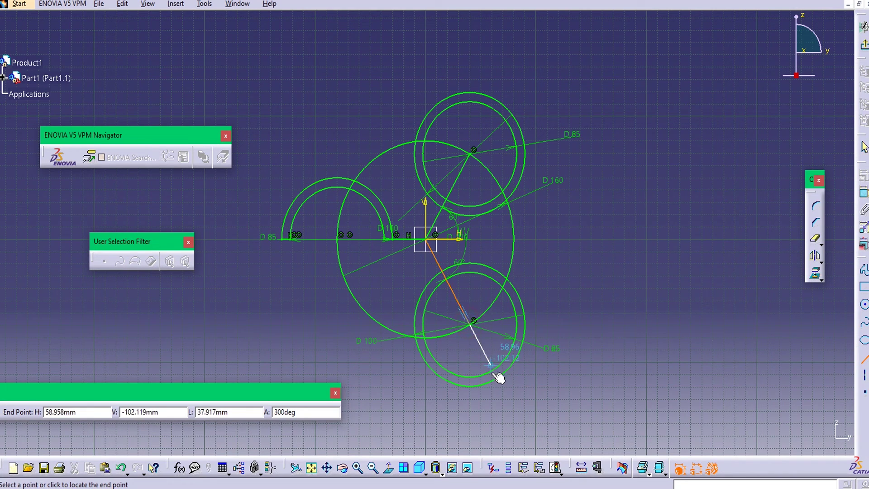
{"action": "left_click", "coordinate": [509, 400]}
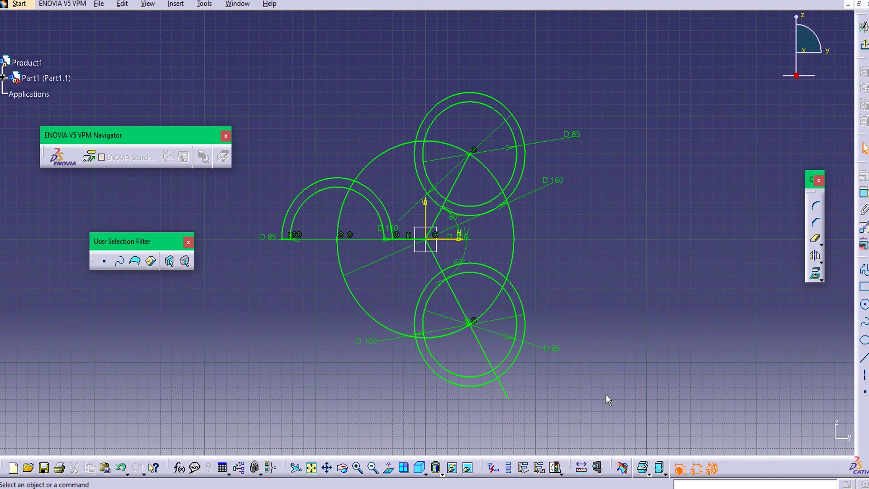
{"action": "left_click", "coordinate": [348, 293]}
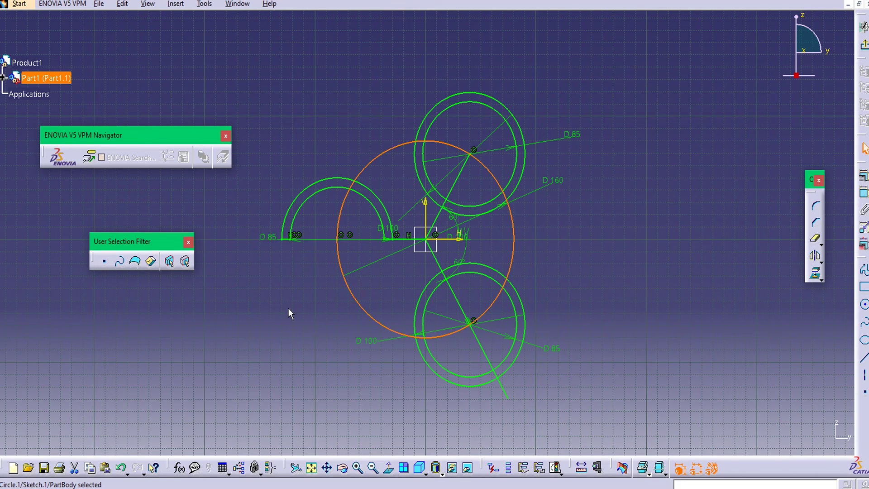
{"action": "key", "text": "Delete"}
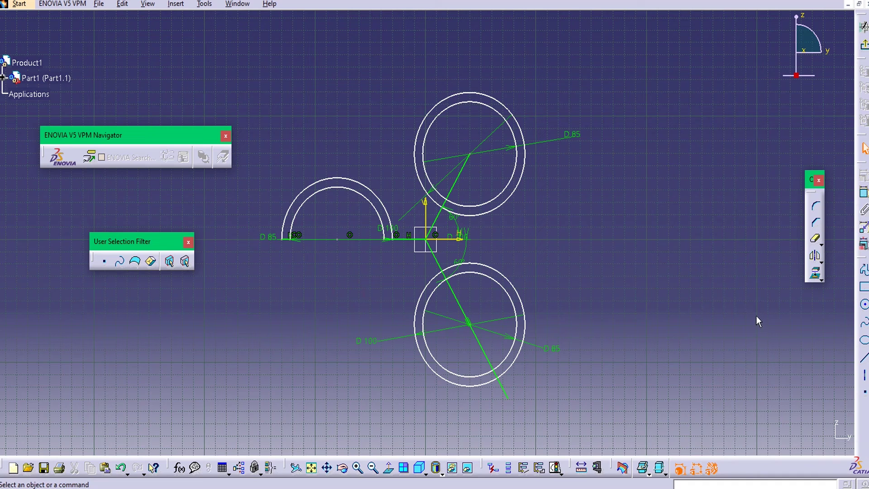
Remove the right halves of the lower 100 mm and 85 mm circles and the slanted line's segments outside the gaps between the arcs
{"action": "left_click", "coordinate": [500, 282]}
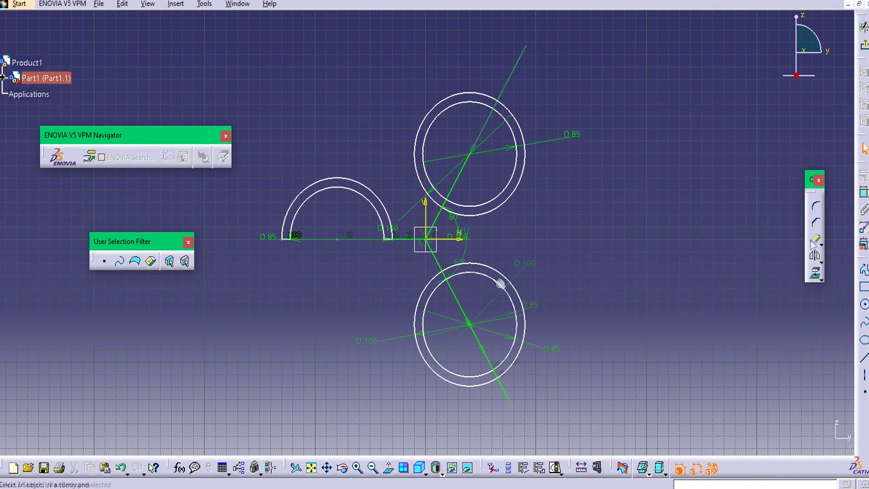
{"action": "left_click", "coordinate": [493, 274]}
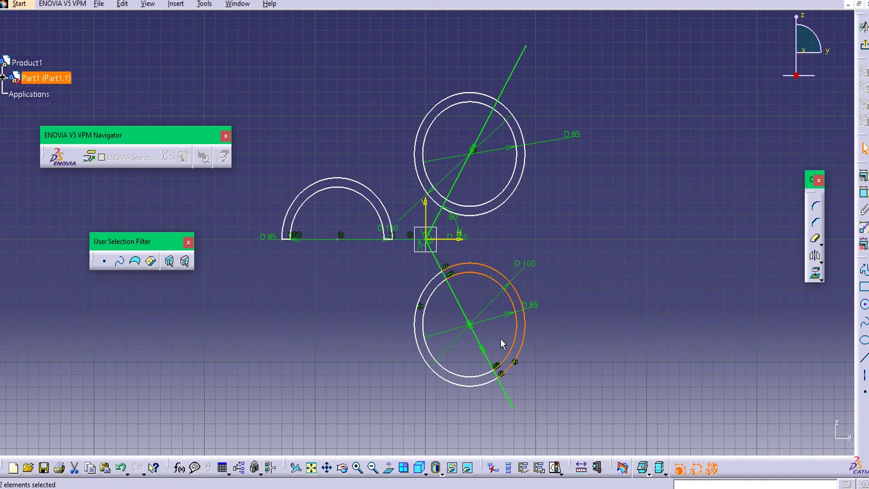
{"action": "left_click", "coordinate": [470, 310], "text": "ctrl"}
{"action": "key", "text": "Delete"}
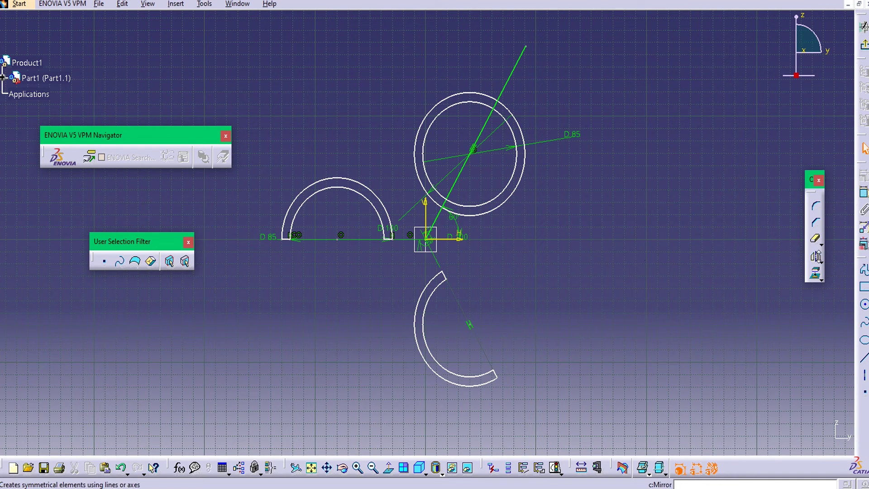
Quick Trim the left halves of the upper 100 mm and 85 mm circles and the slanted line's segments outside the gaps between the arcs
{"action": "left_click", "coordinate": [817, 242]}
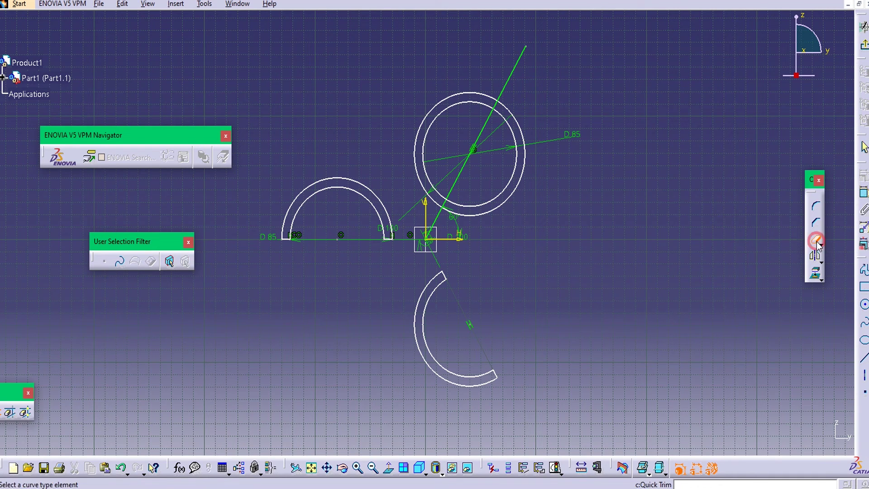
{"action": "left_click", "coordinate": [416, 156]}
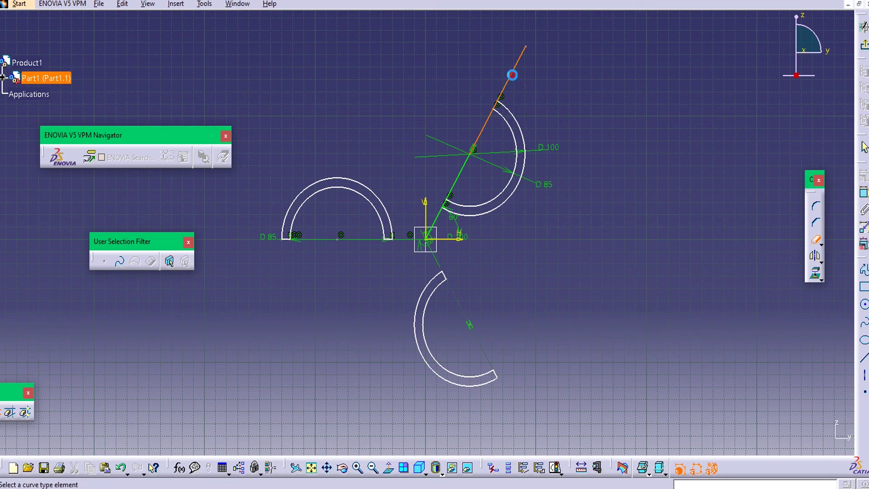
{"action": "left_click", "coordinate": [510, 74]}
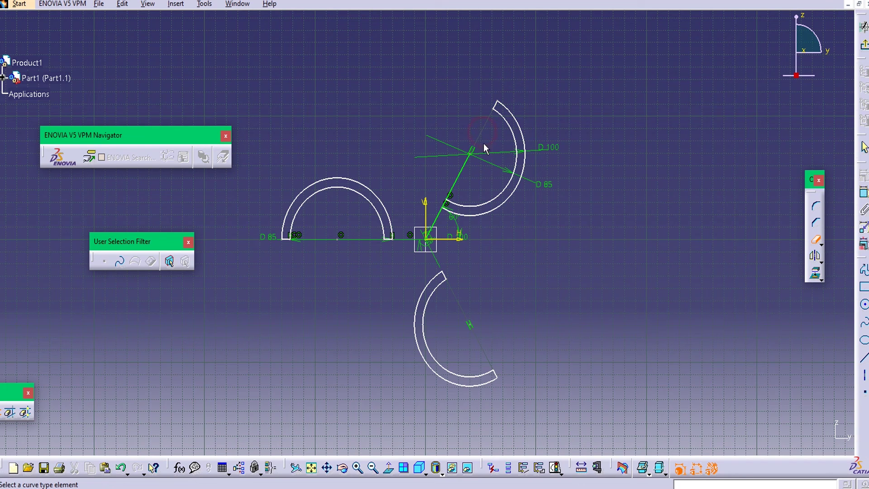
{"action": "left_click", "coordinate": [461, 173]}
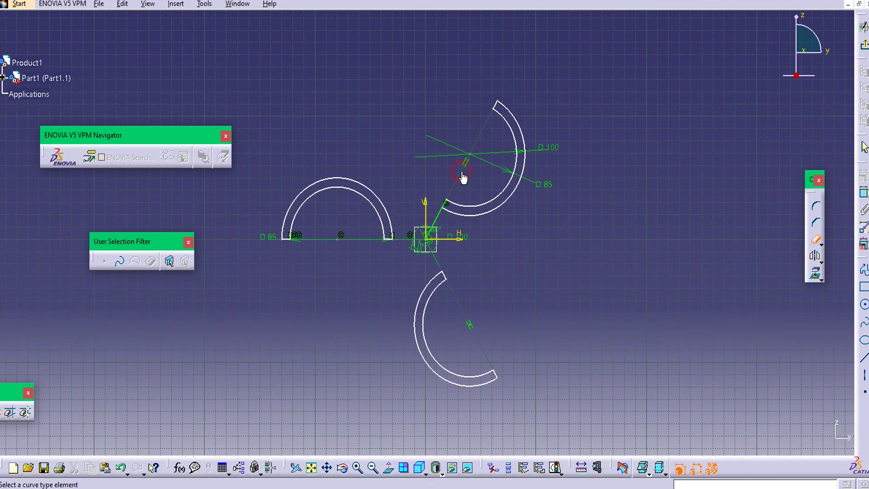
{"action": "left_click", "coordinate": [439, 216]}
{"action": "middle_click_drag", "start_coordinate": [407, 256], "coordinate": [411, 193]}
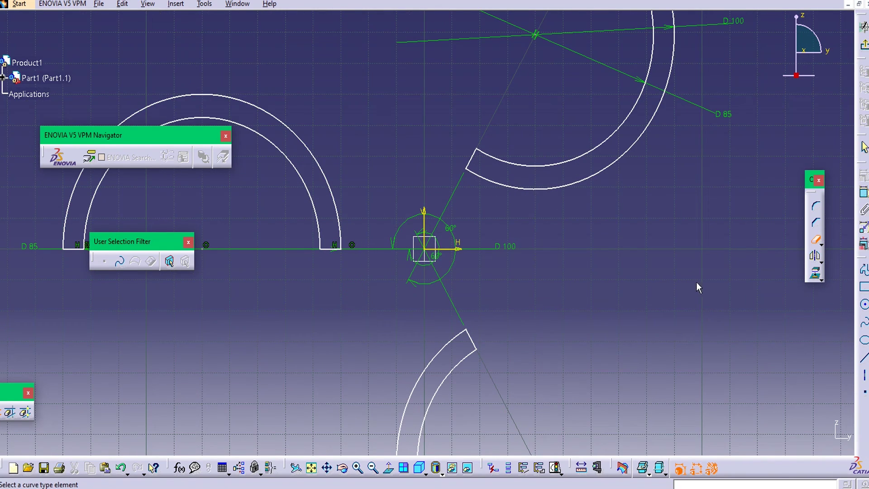
{"action": "left_click", "coordinate": [813, 239]}
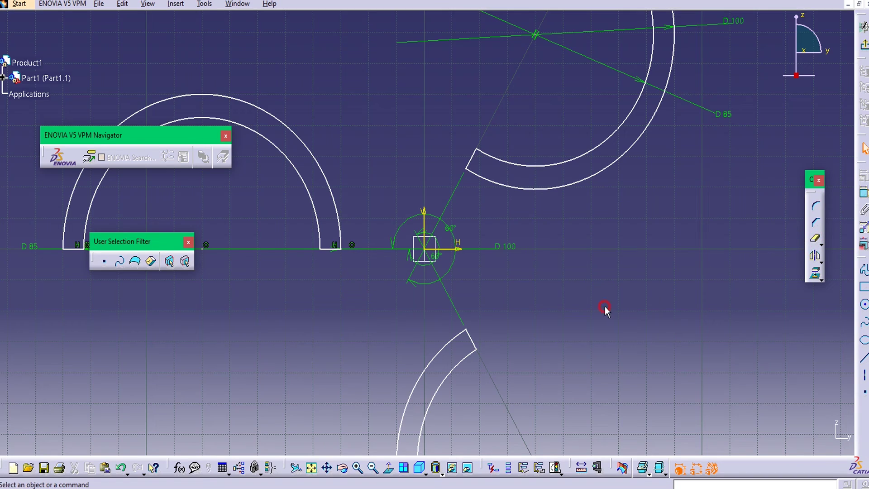
Exit the sketch and pad the three half-ring profiles with a length of 50 mm and mirrored extent
{"action": "middle_click_drag", "start_coordinate": [547, 321], "coordinate": [556, 415]}
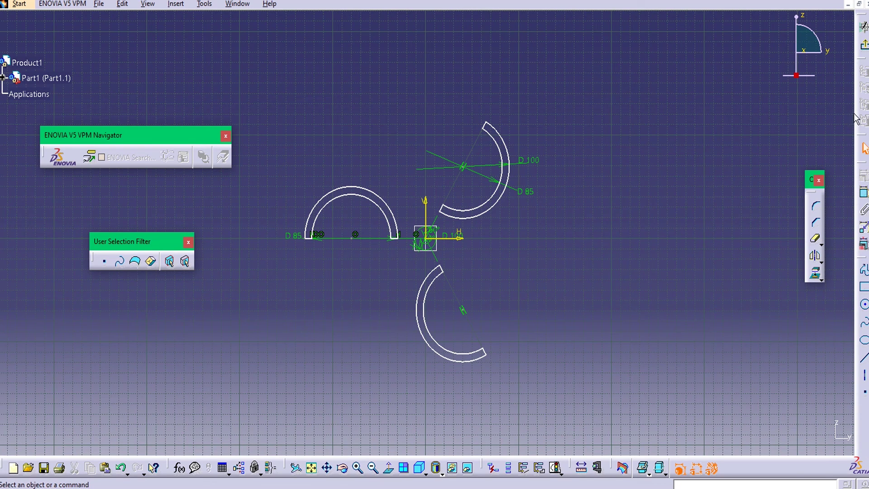
{"action": "left_click", "coordinate": [863, 47]}
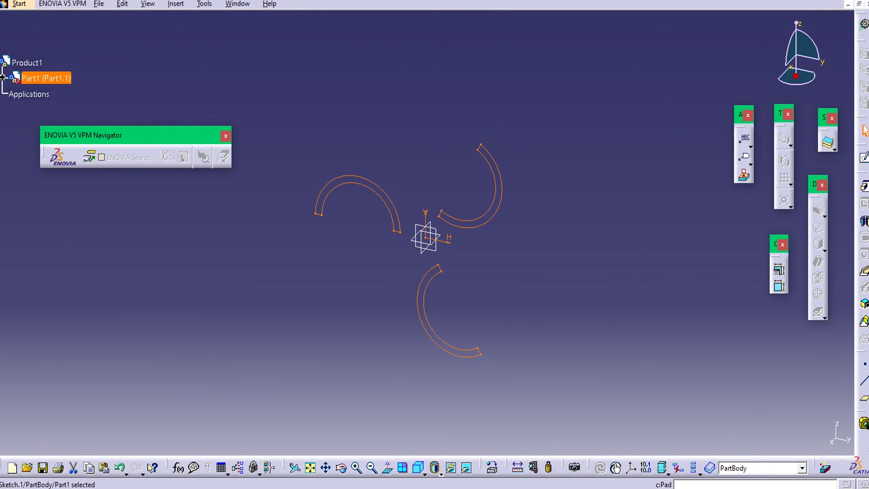
{"action": "left_click", "coordinate": [862, 186]}
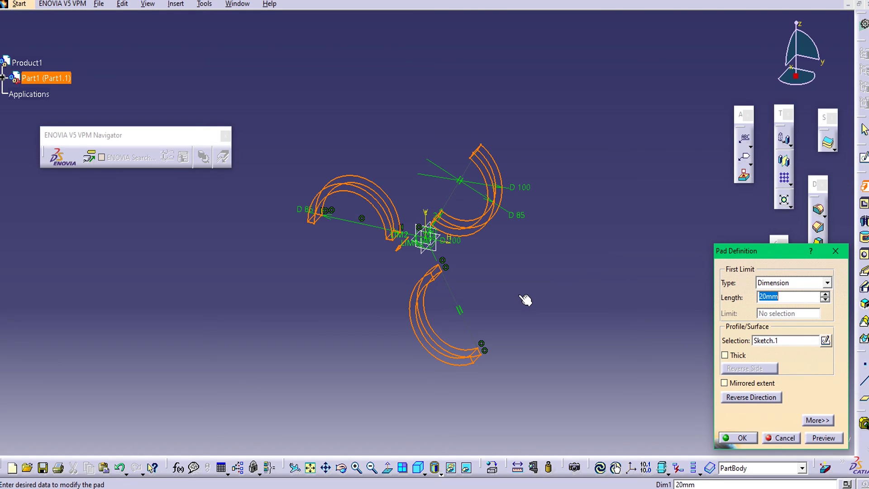
{"action": "left_click", "coordinate": [789, 296]}
{"action": "double_click", "coordinate": [789, 296]}
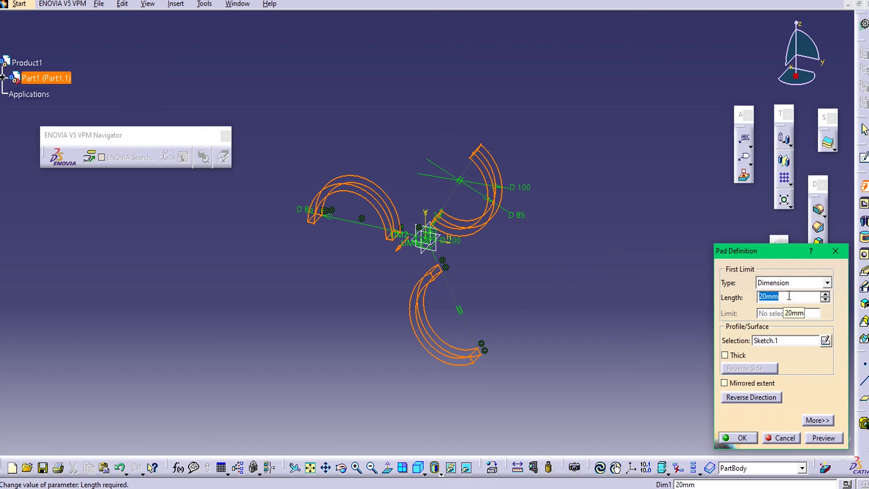
{"action": "type", "text": "50"}
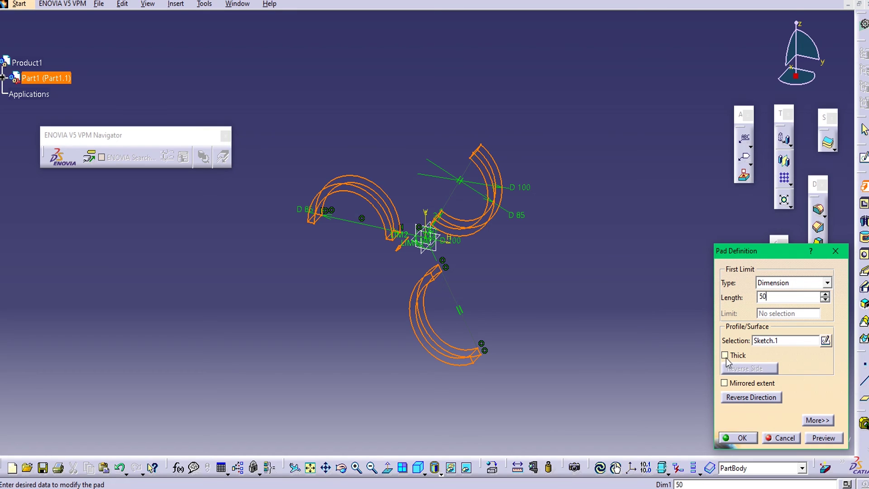
{"action": "left_click", "coordinate": [725, 383]}
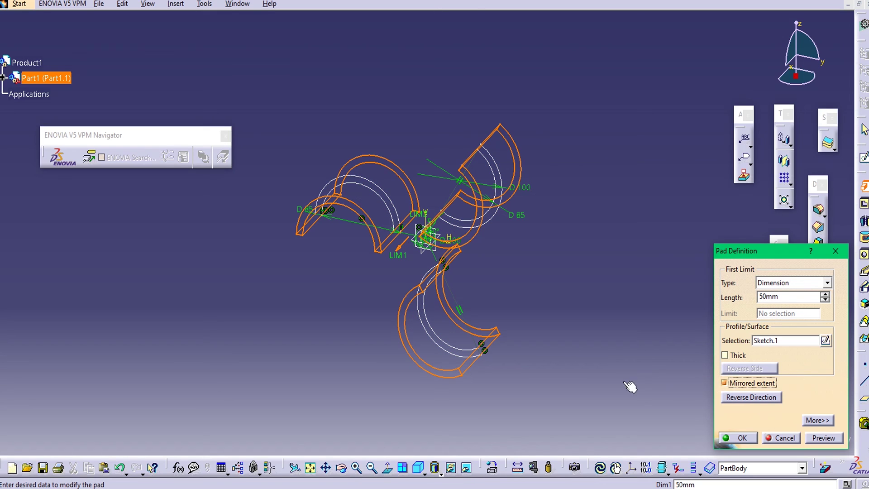
{"action": "left_click", "coordinate": [835, 436]}
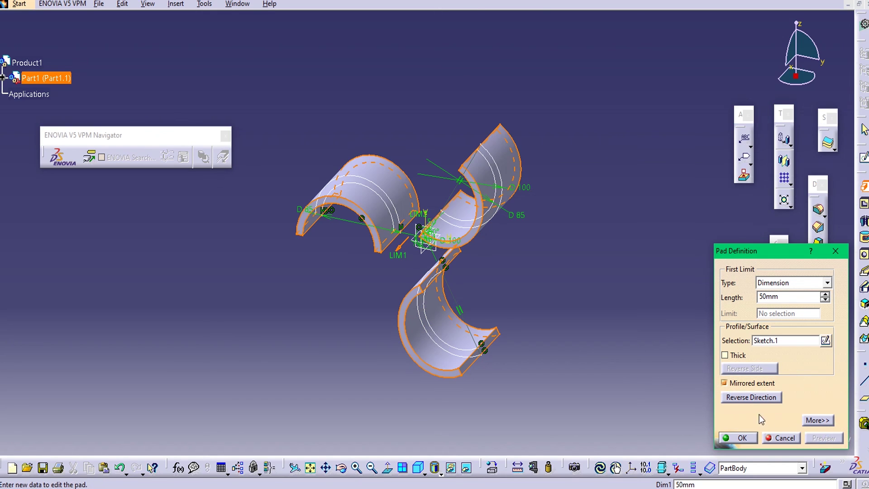
{"action": "left_click", "coordinate": [742, 438]}
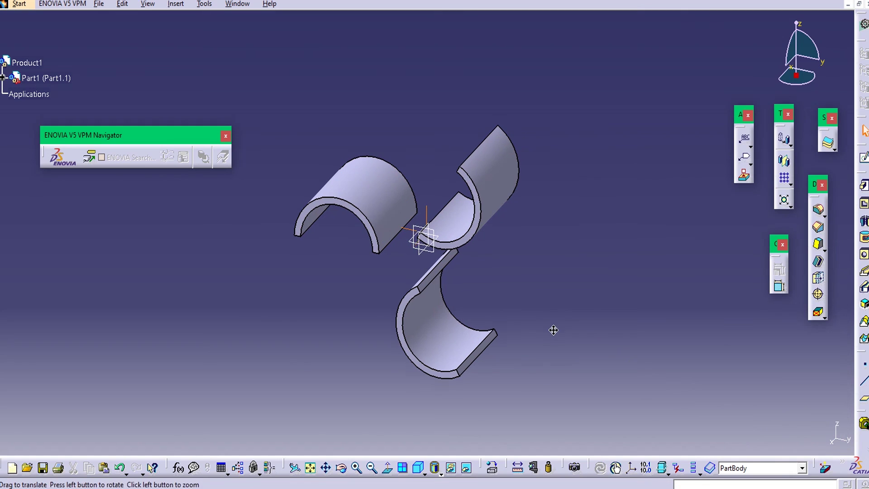
{"action": "middle_click_drag", "start_coordinate": [553, 330], "coordinate": [582, 270]}
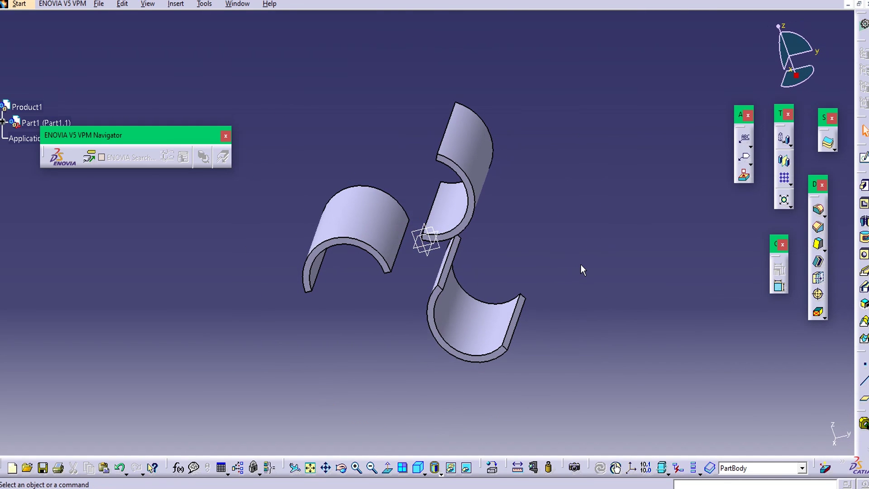